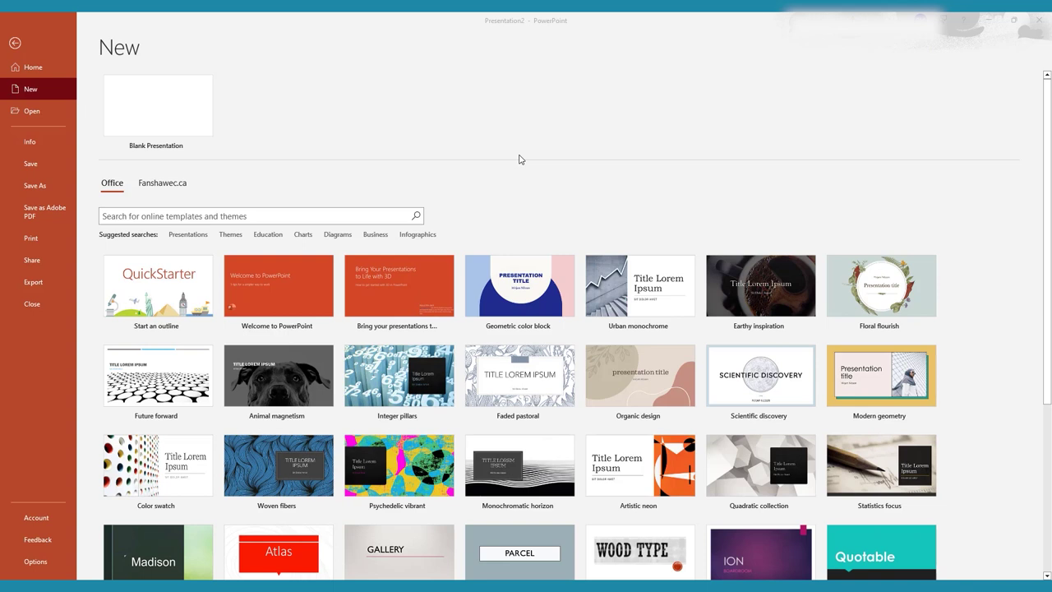
- Start a blank presentation and title the first slide 'A Day in the Life'
scroll(525, 160, down, 5)
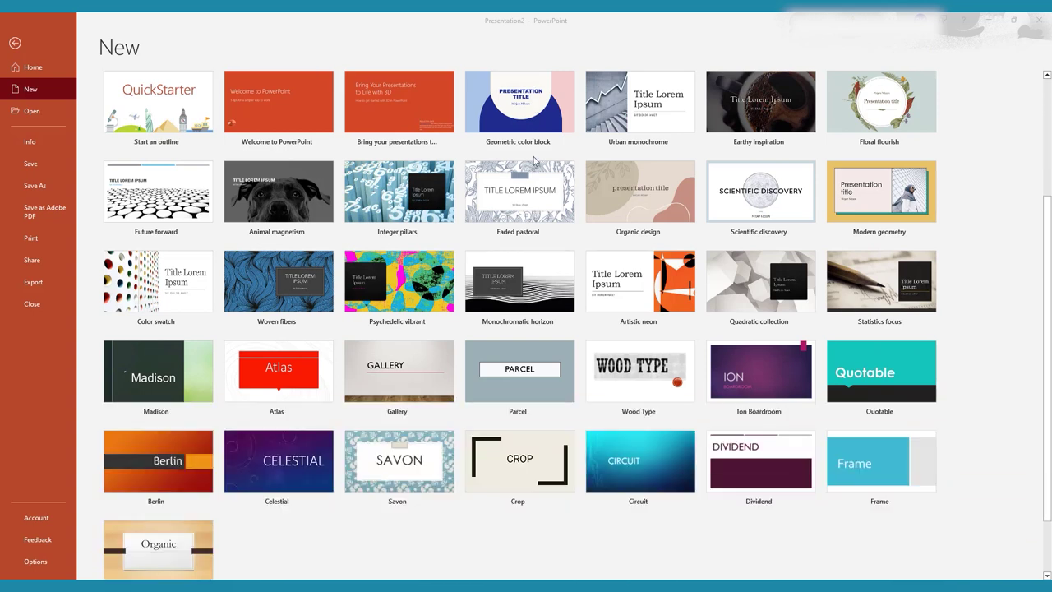
scroll(532, 161, up, 5)
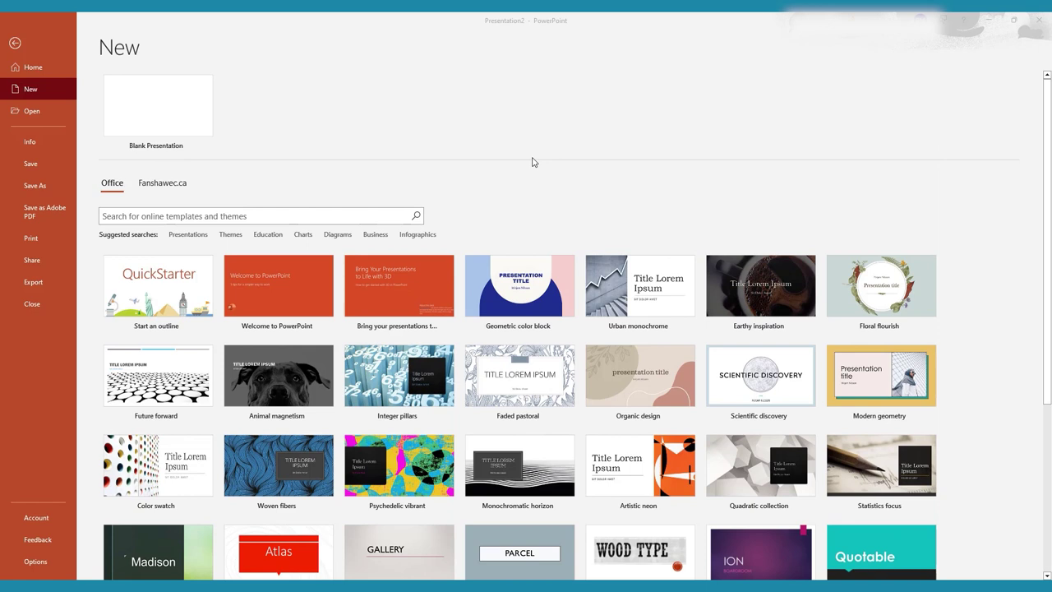
click(164, 116)
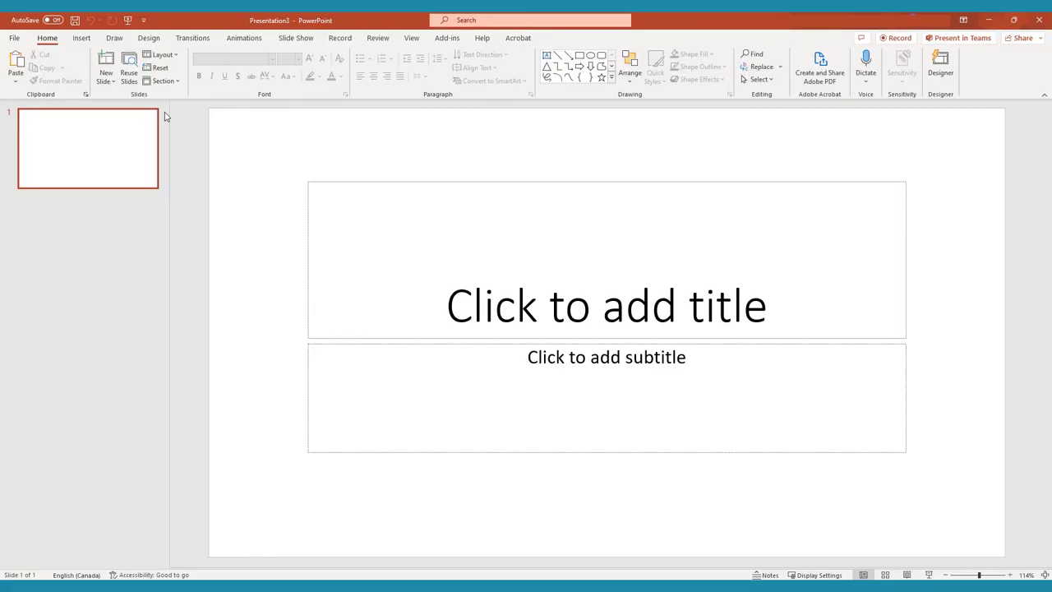
click(604, 314)
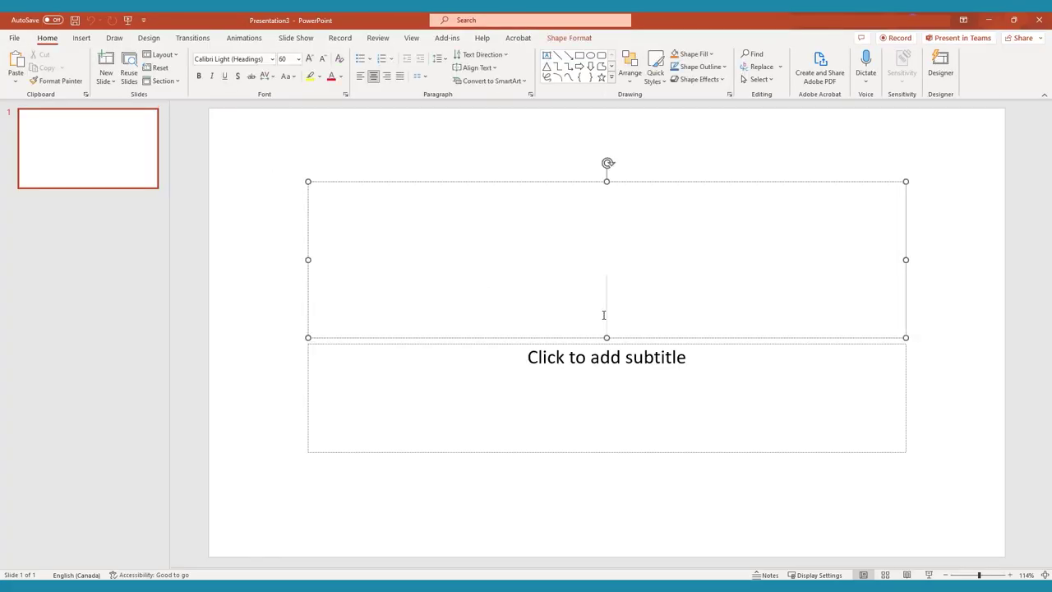
text(A Day in t)
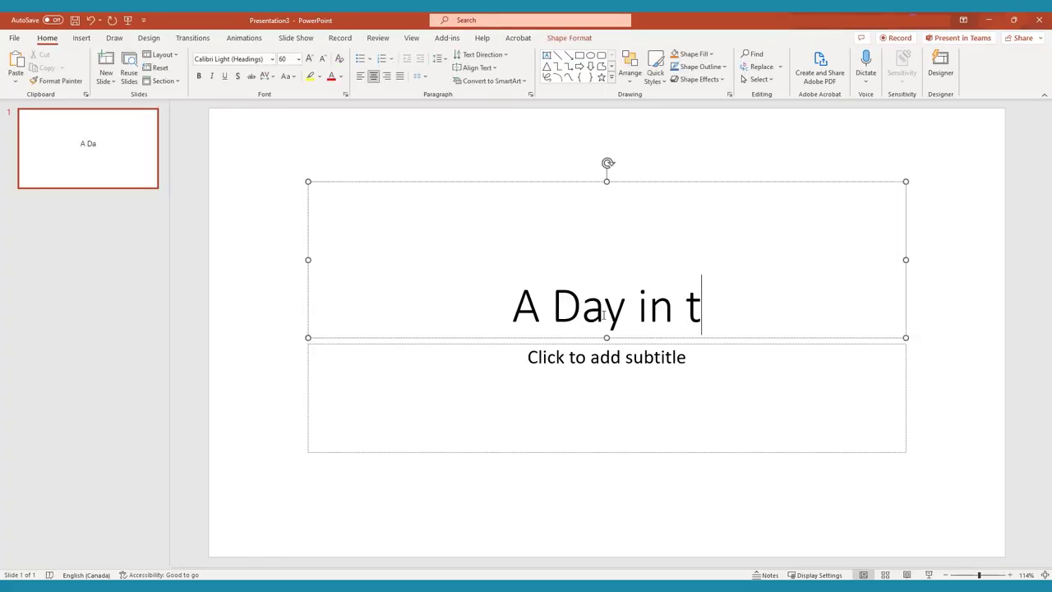
text(he Life)
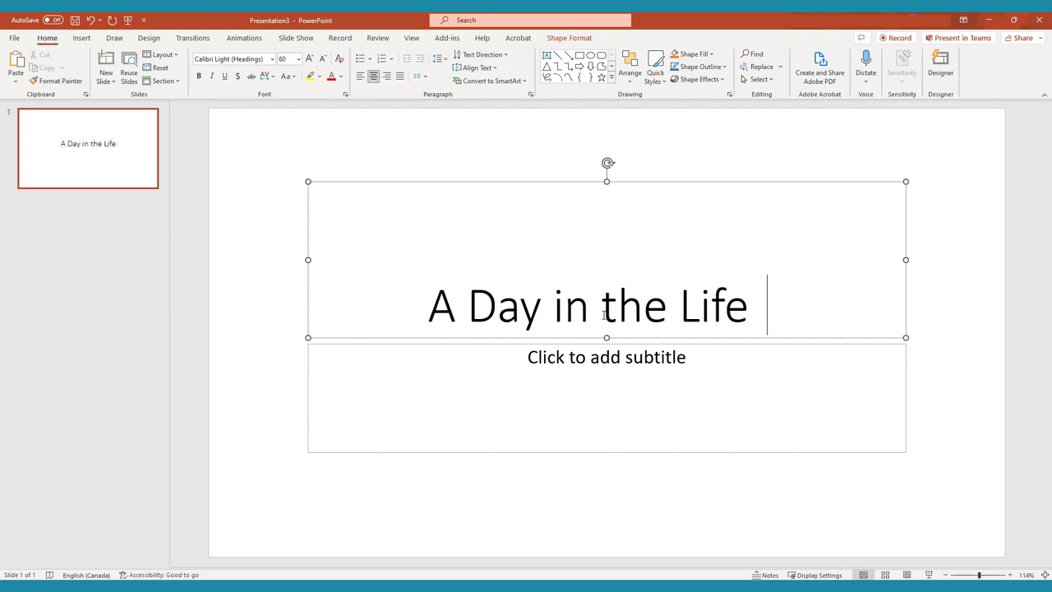
key(BackSpace)
key(BackSpace)
- Add the subtitle 'Animations at the park and in the office.'
click(636, 366)
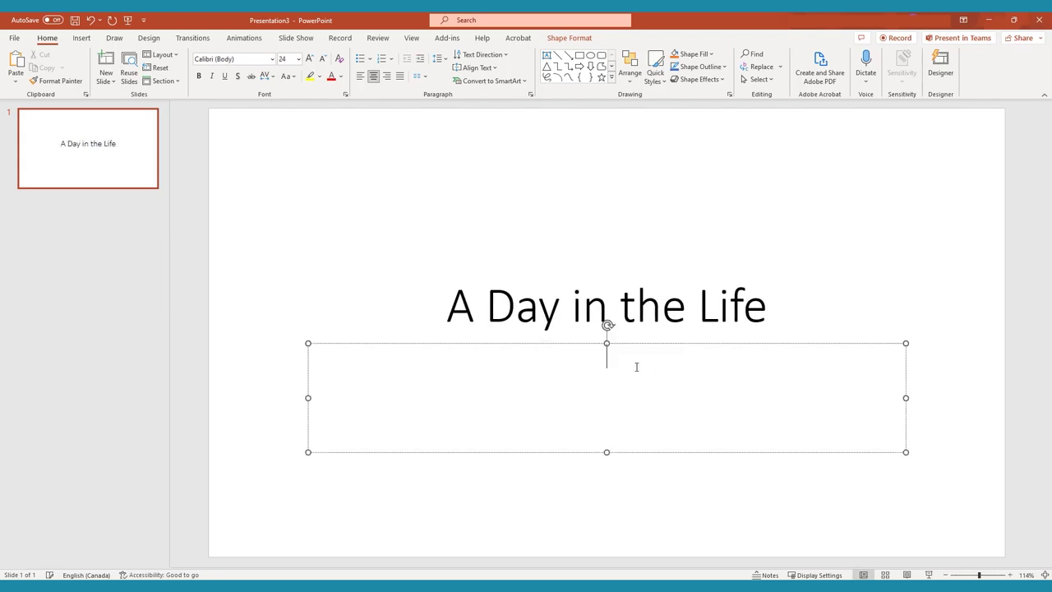
text(Animations at the pa)
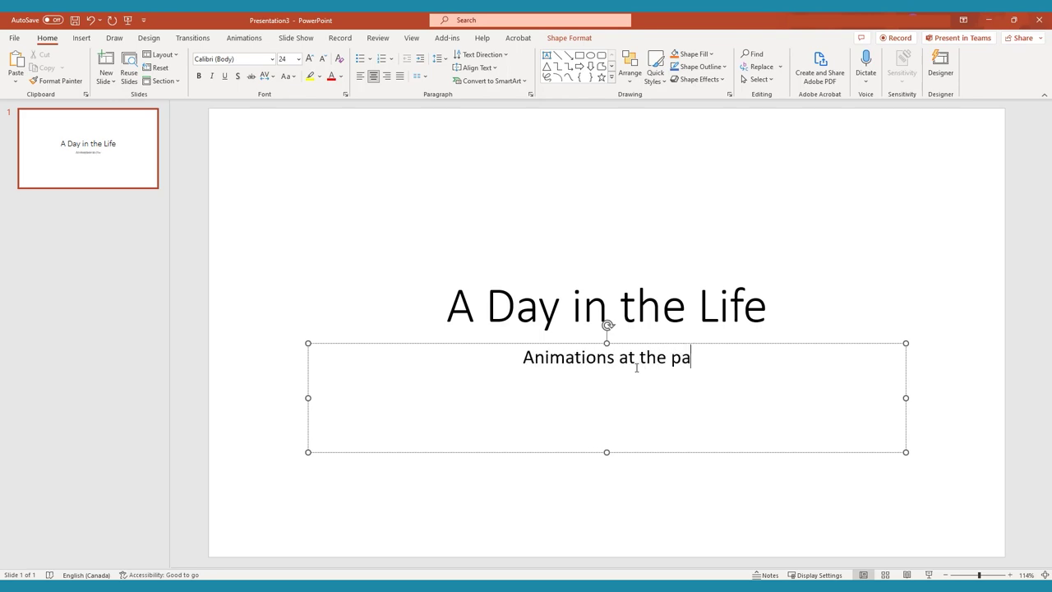
text(rk and in the o)
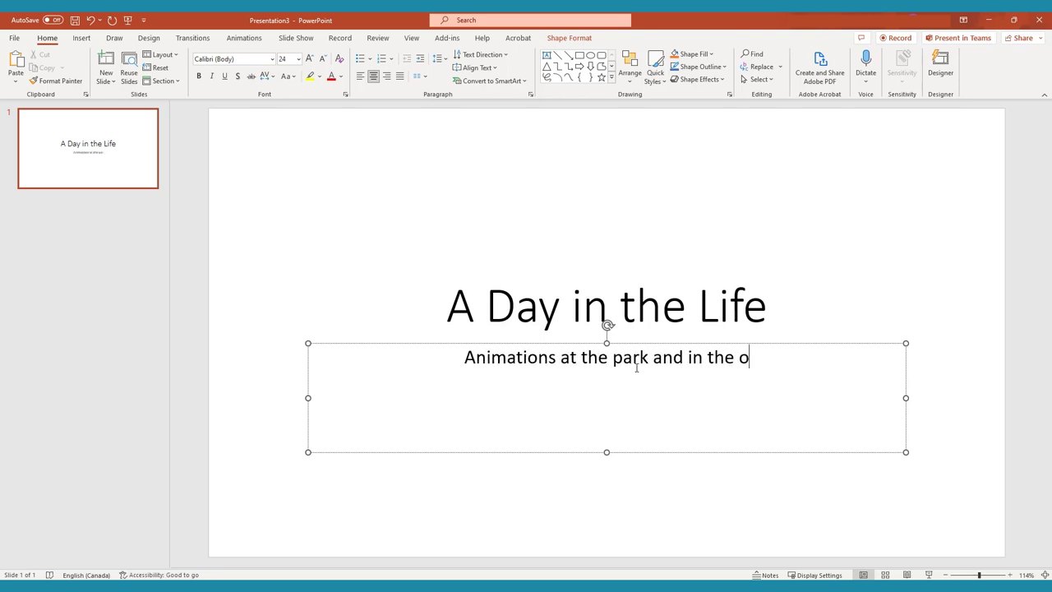
text(ffice.)
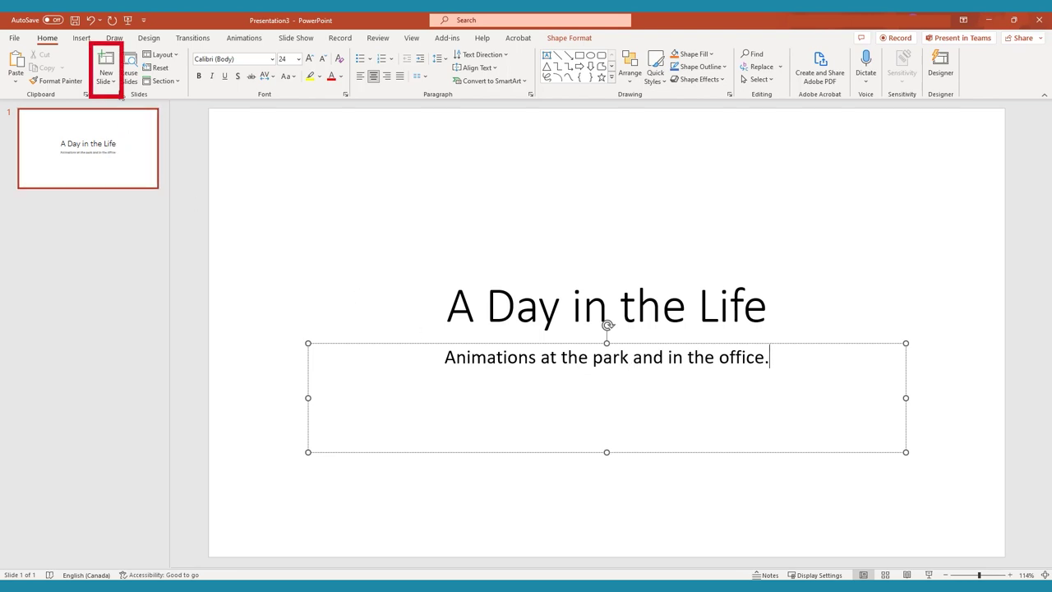
click(114, 83)
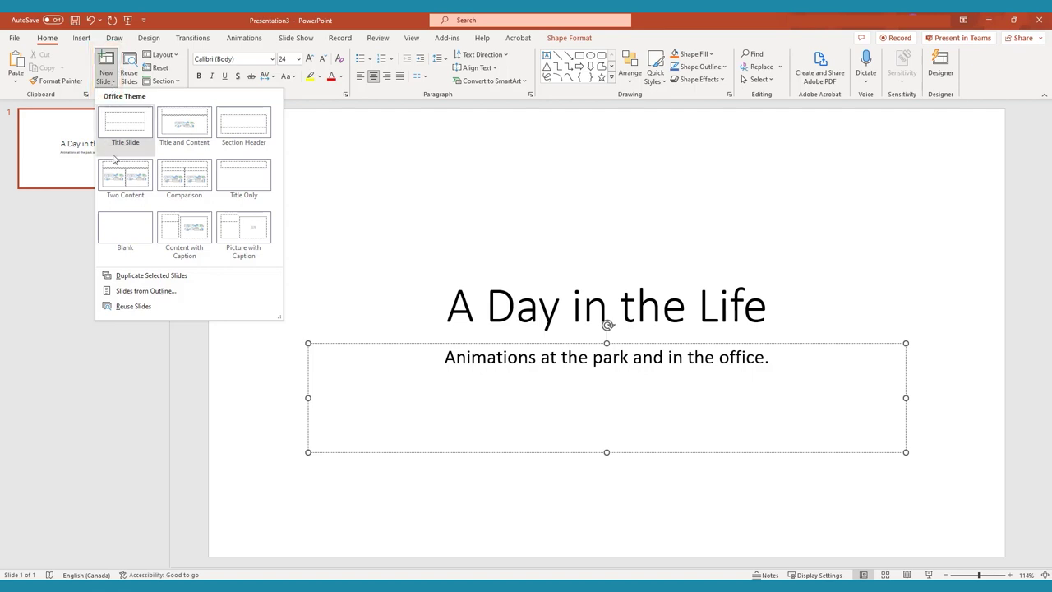
- Add a second slide using the Blank layout after the title slide
click(125, 233)
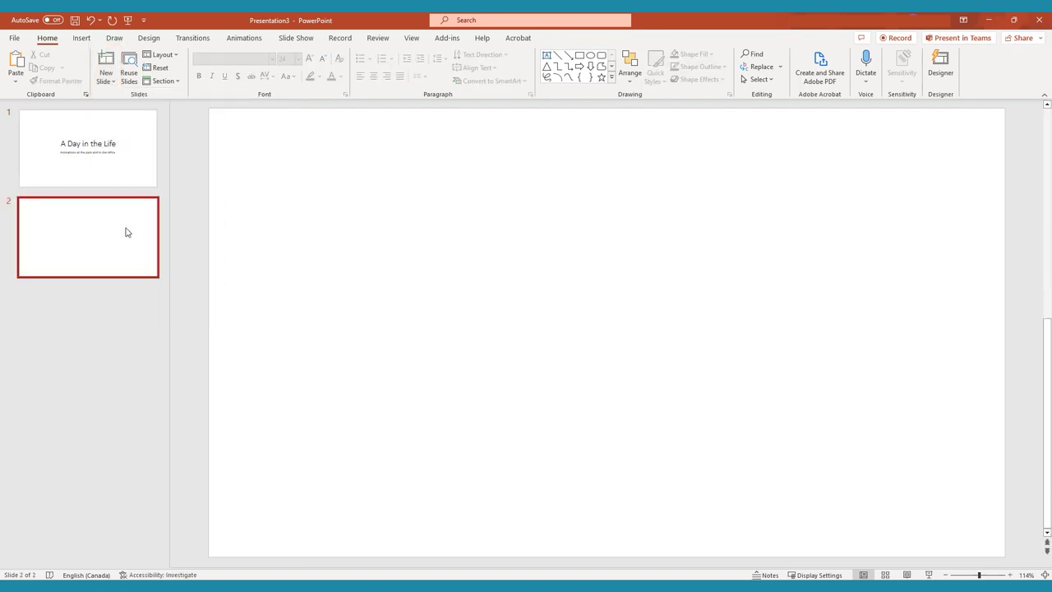
click(82, 39)
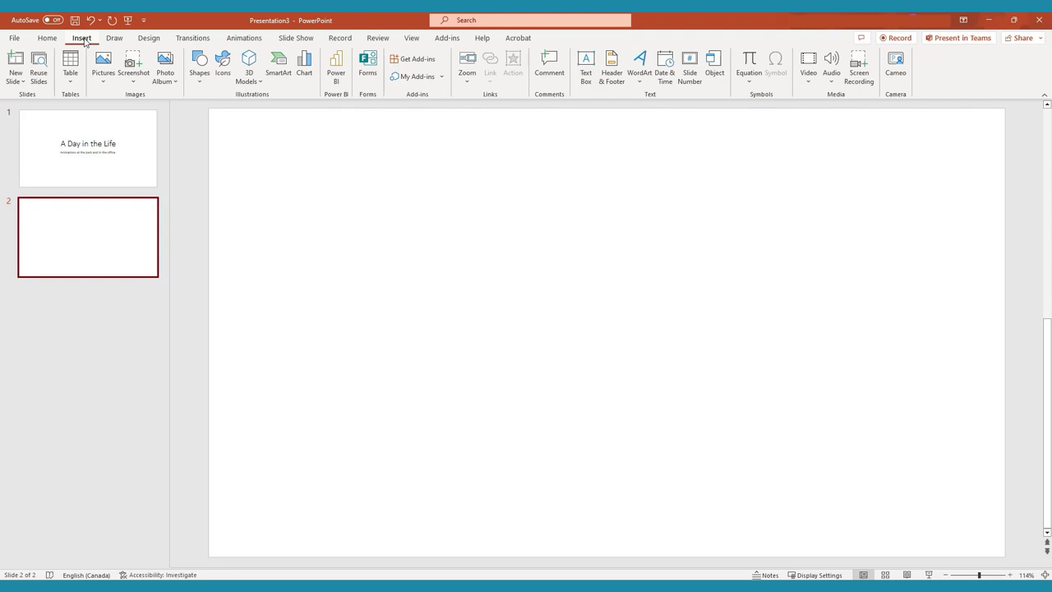
click(223, 72)
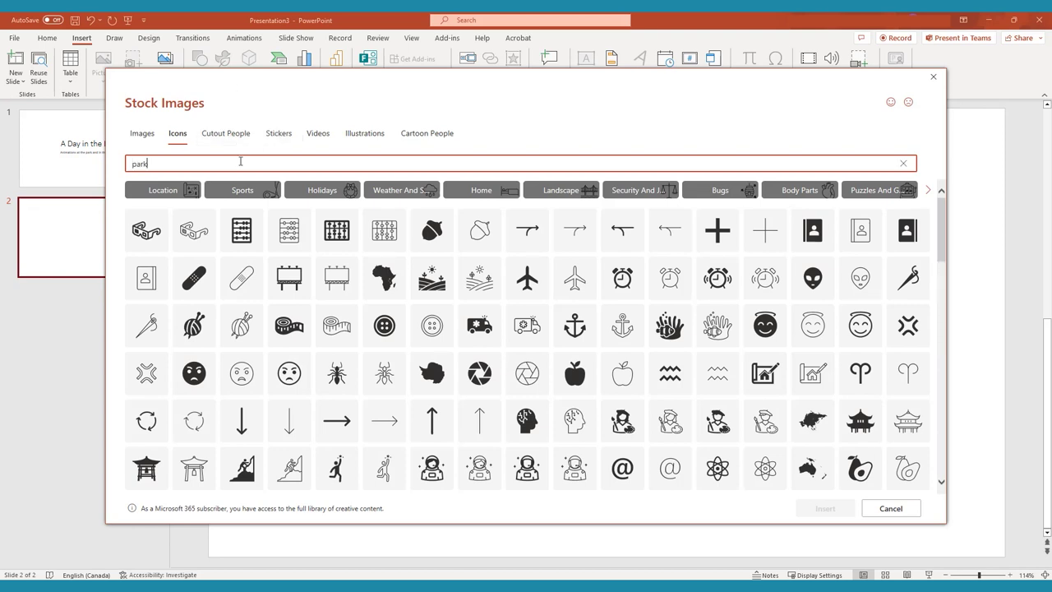
- Insert the tree icon from a 'park' icon search, enlarge it and move it upper left
text(park)
click(246, 251)
click(825, 508)
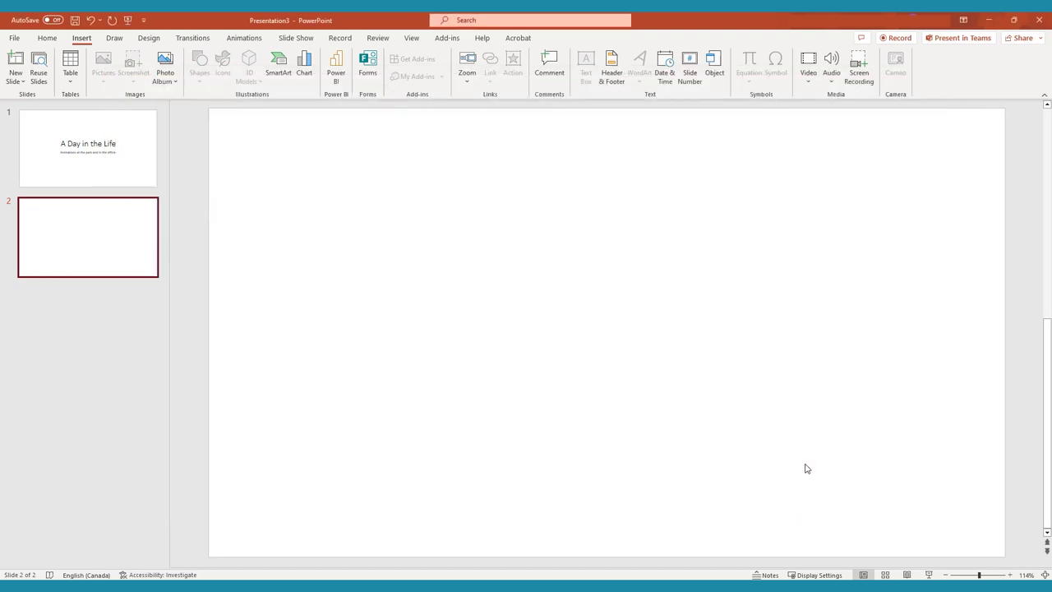
drag(638, 362, 805, 488)
drag(688, 417, 364, 252)
click(532, 288)
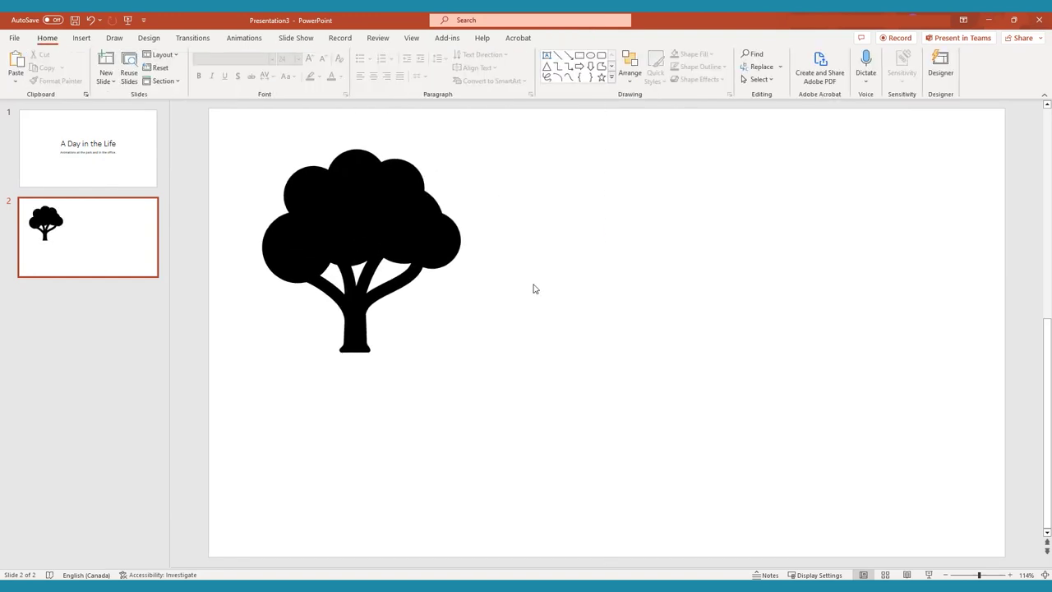
click(90, 43)
- Insert the road-and-trees park illustration from an online search for 'park illustrations png'
click(104, 79)
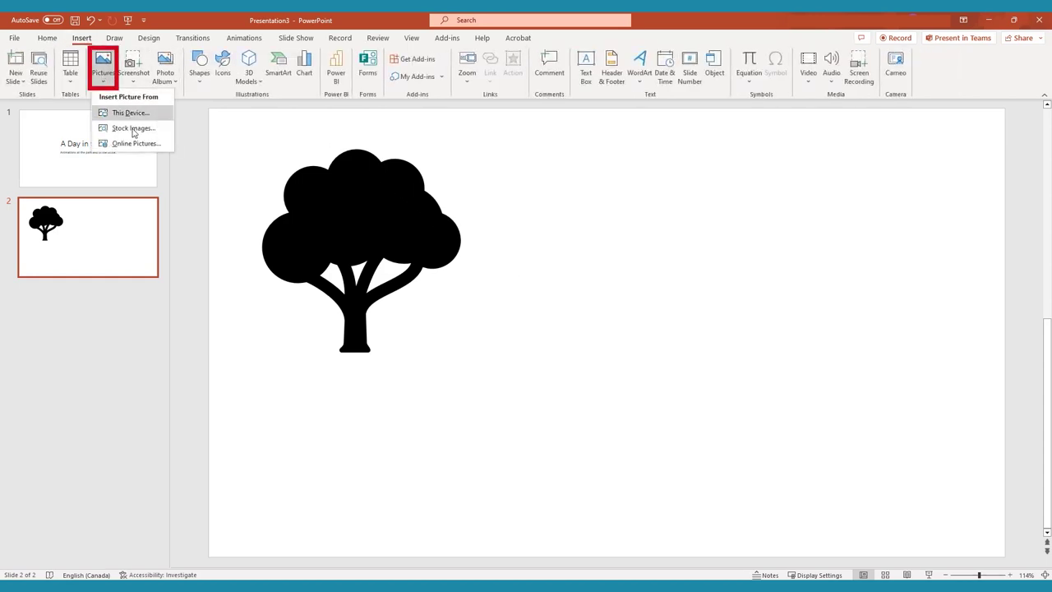
click(135, 143)
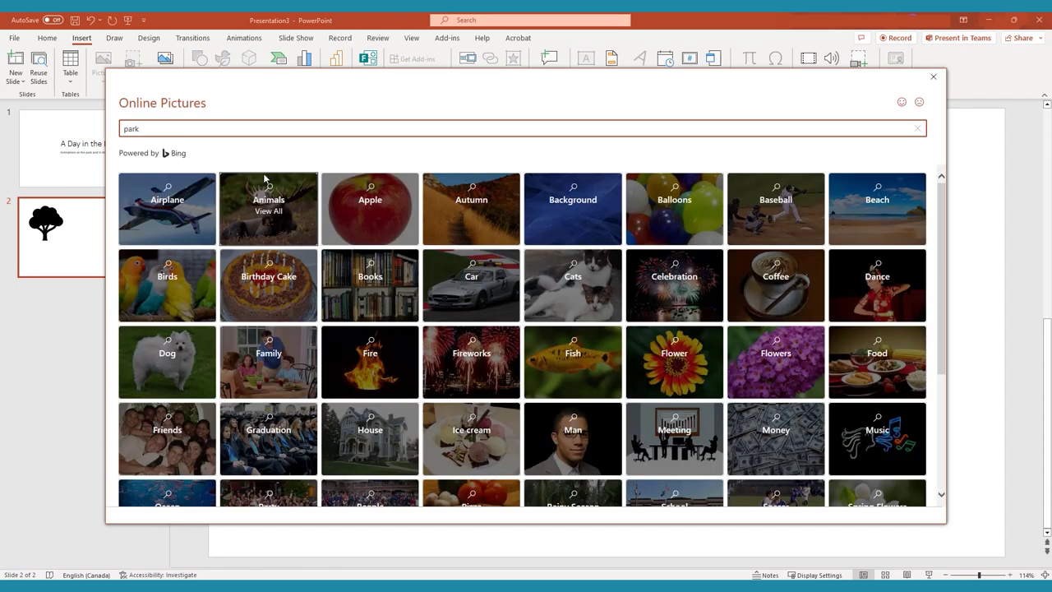
key(Return)
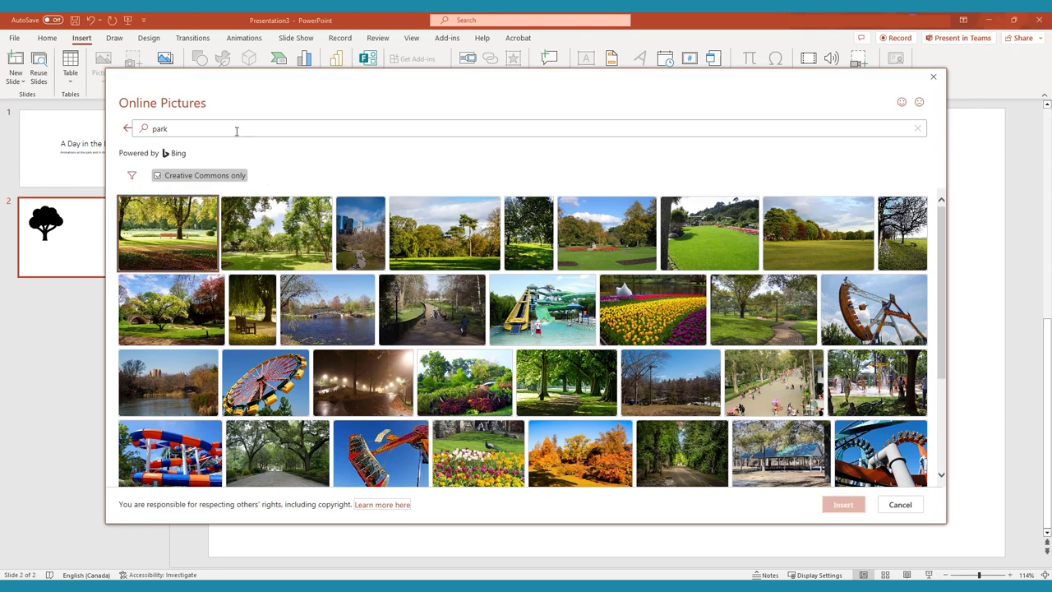
click(235, 129)
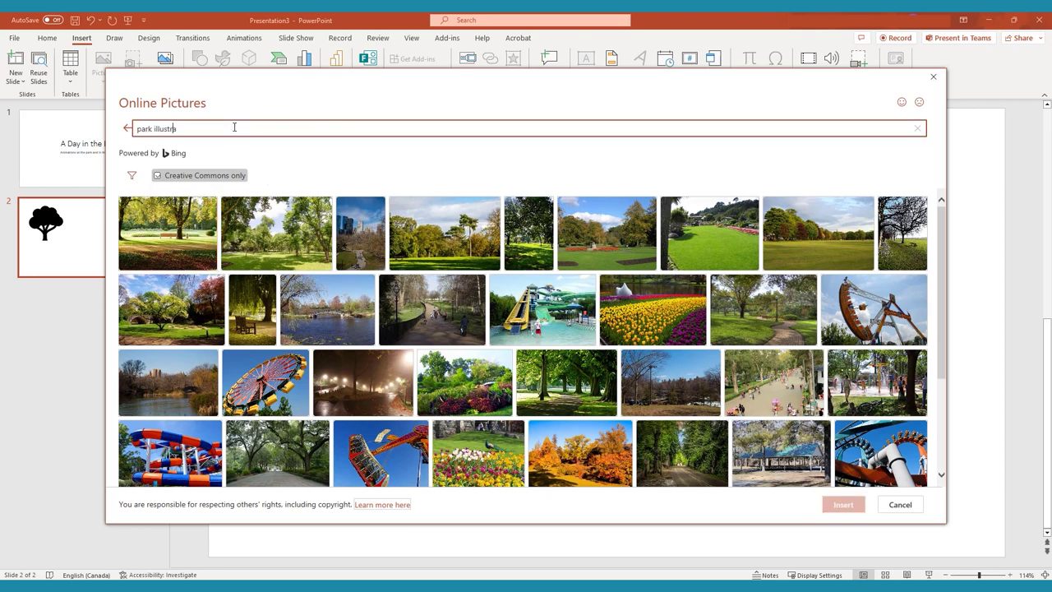
key(Return)
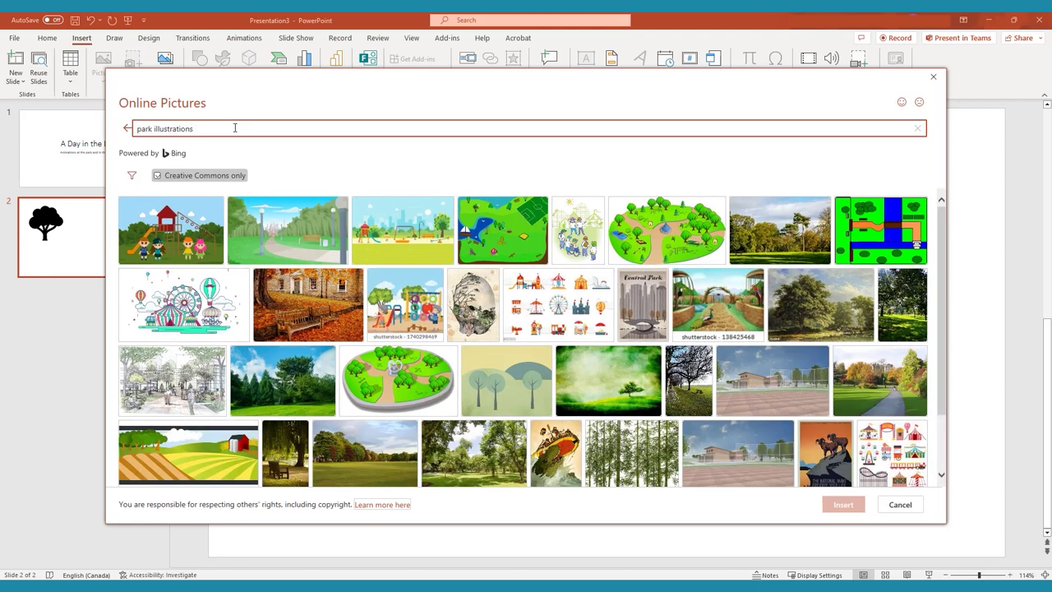
text(png)
key(Return)
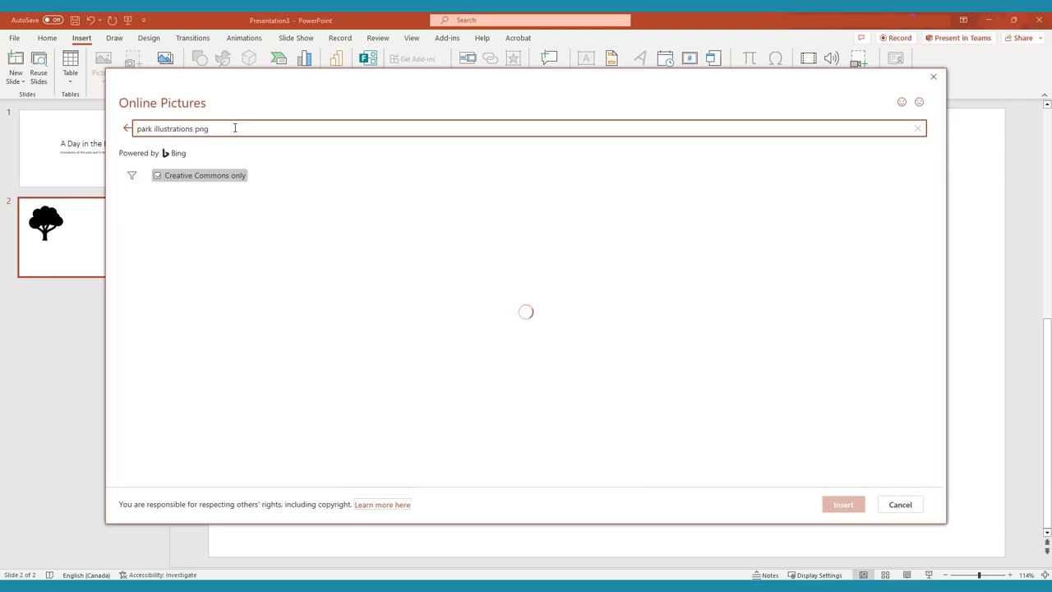
click(292, 231)
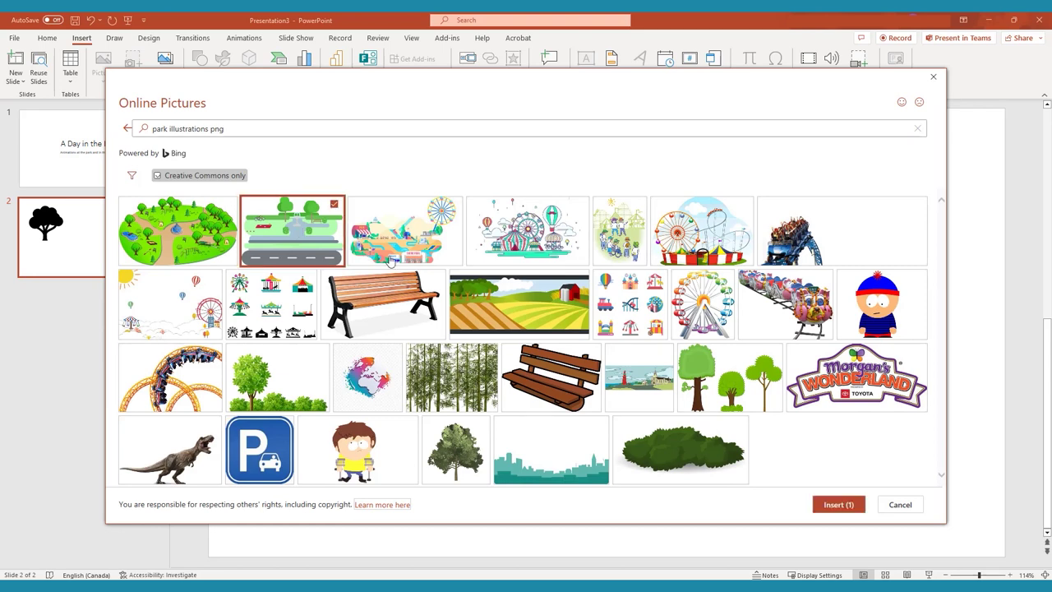
click(838, 504)
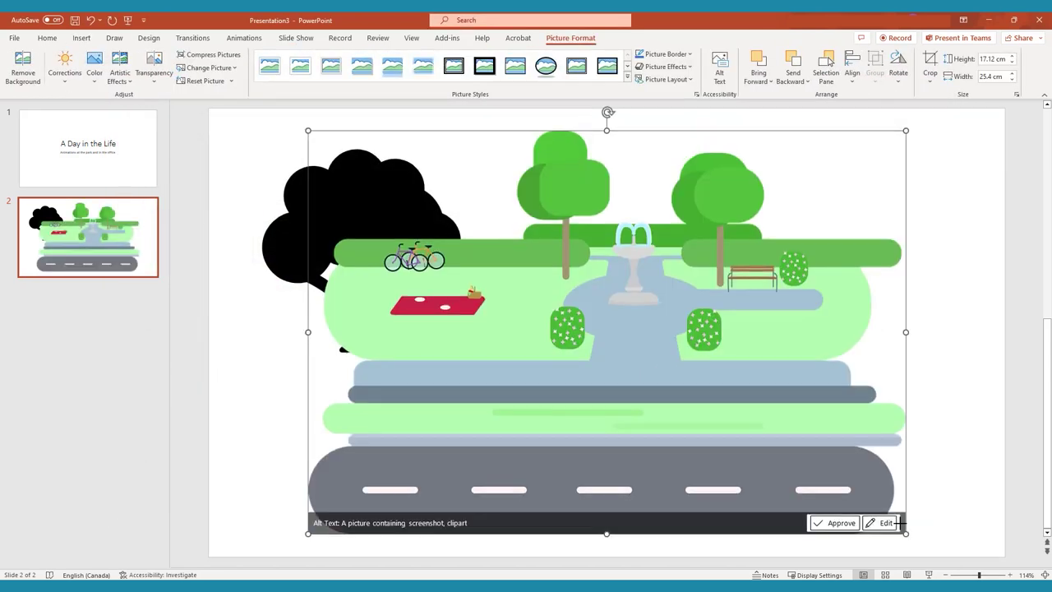
- Shrink the park illustration to about 18 cm wide and move it to the slide's right side
drag(907, 534, 732, 416)
drag(606, 334, 869, 317)
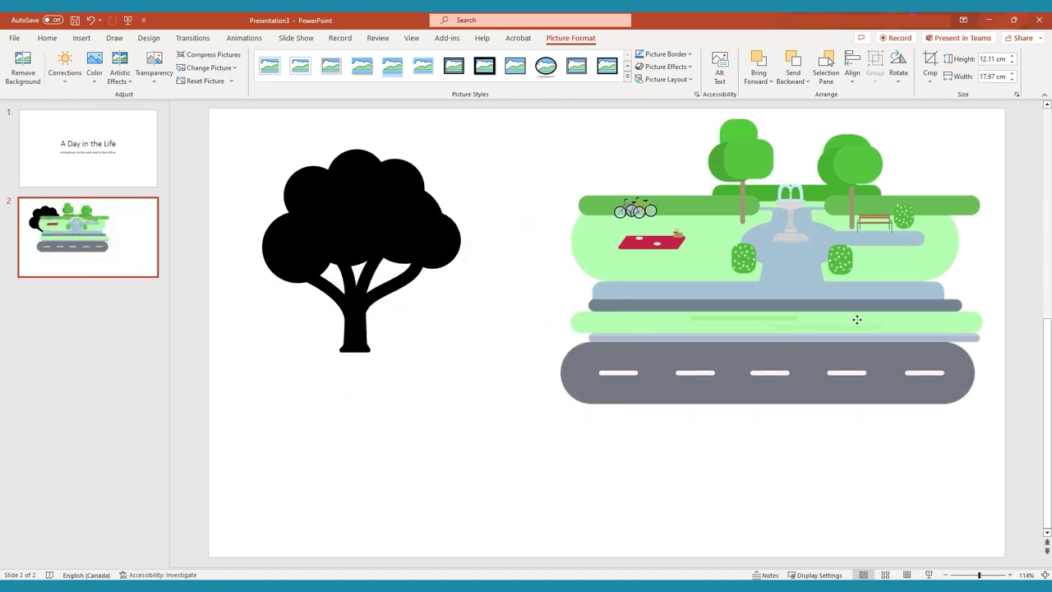
click(625, 501)
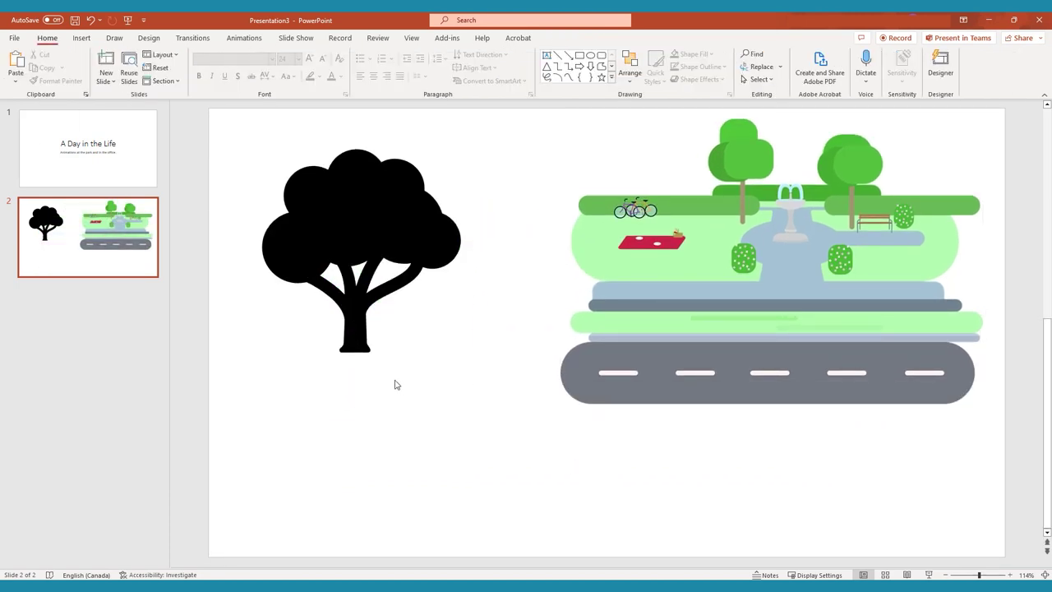
- Insert a robin stock image and place it below the tree
click(82, 38)
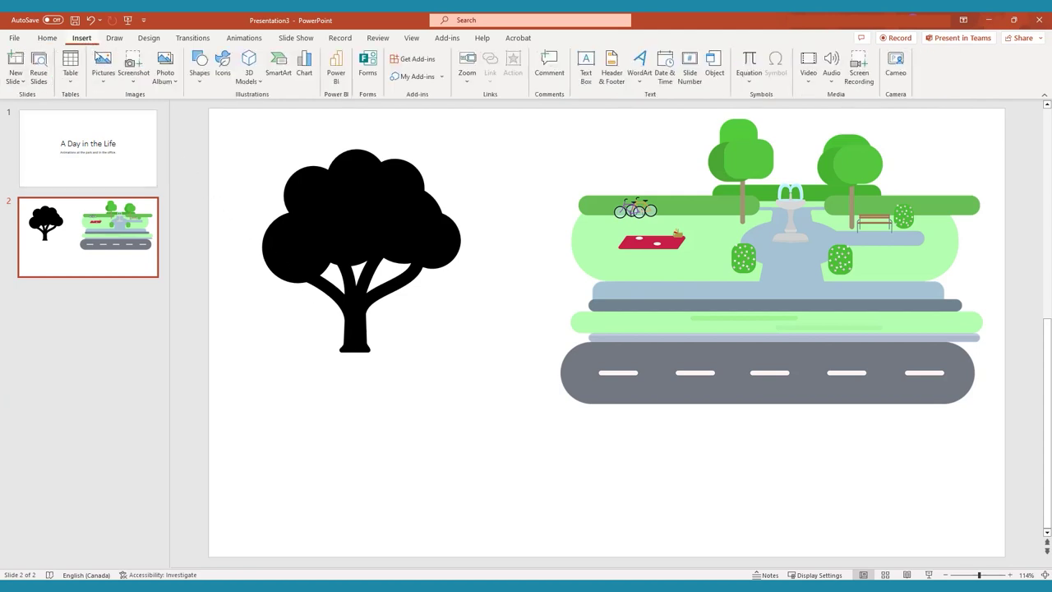
click(103, 66)
click(136, 112)
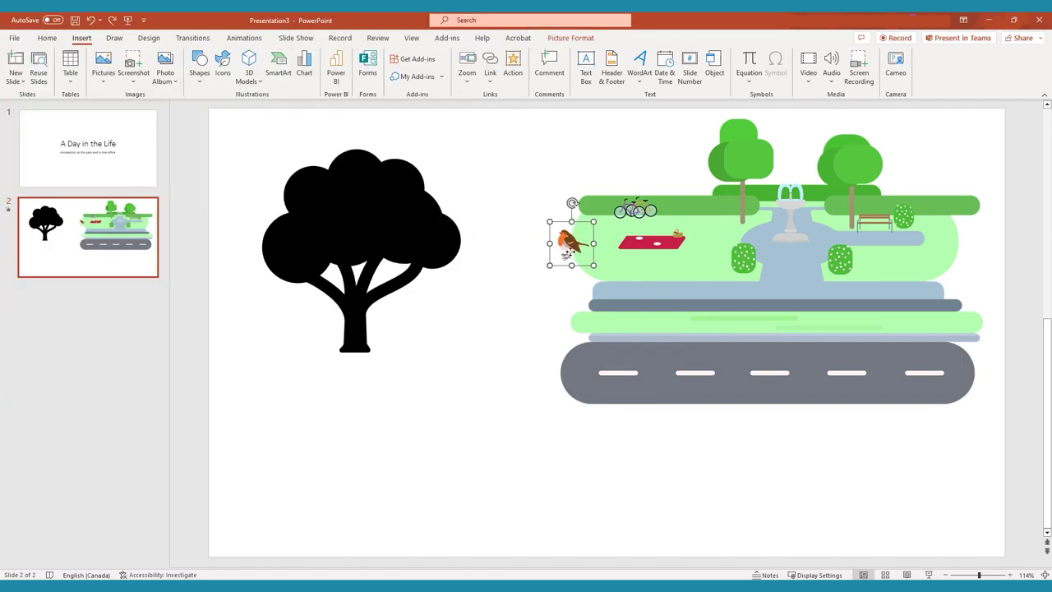
drag(573, 235, 511, 347)
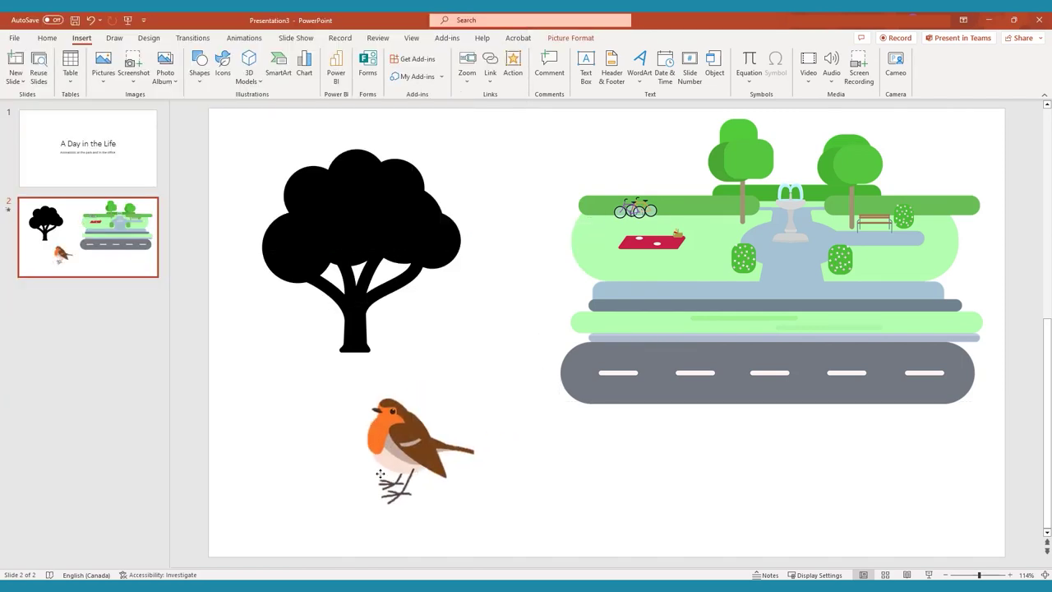
click(512, 347)
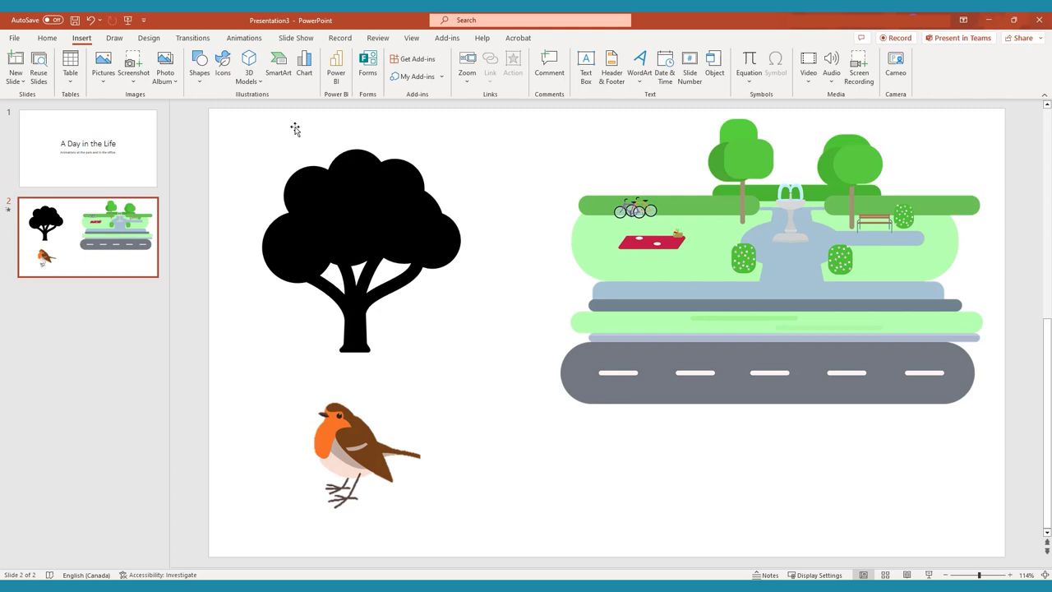
click(149, 39)
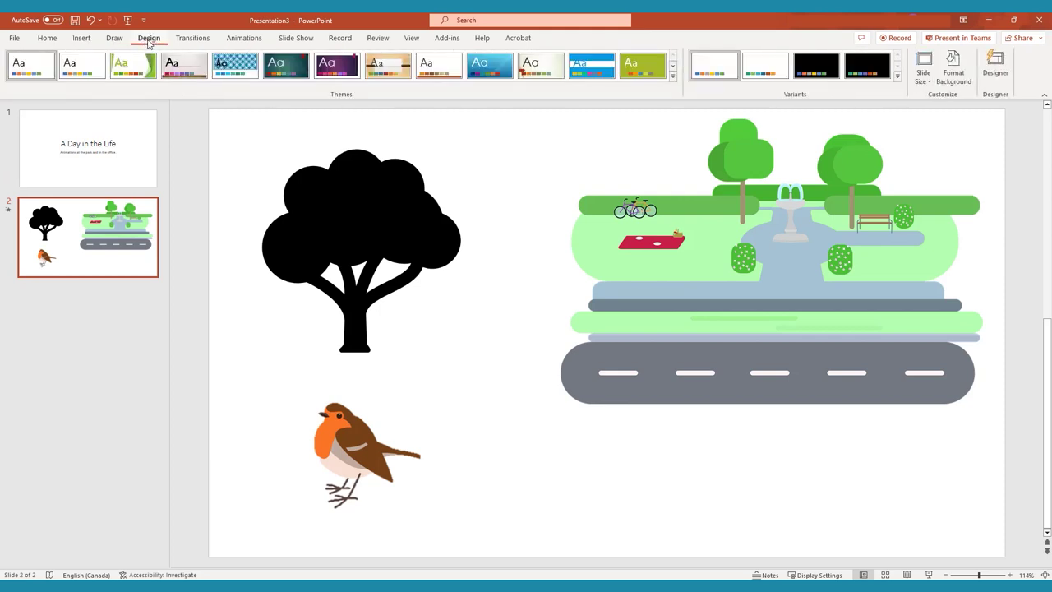
- Give every slide the pale blue gradient background via Apply to All
click(953, 70)
click(934, 190)
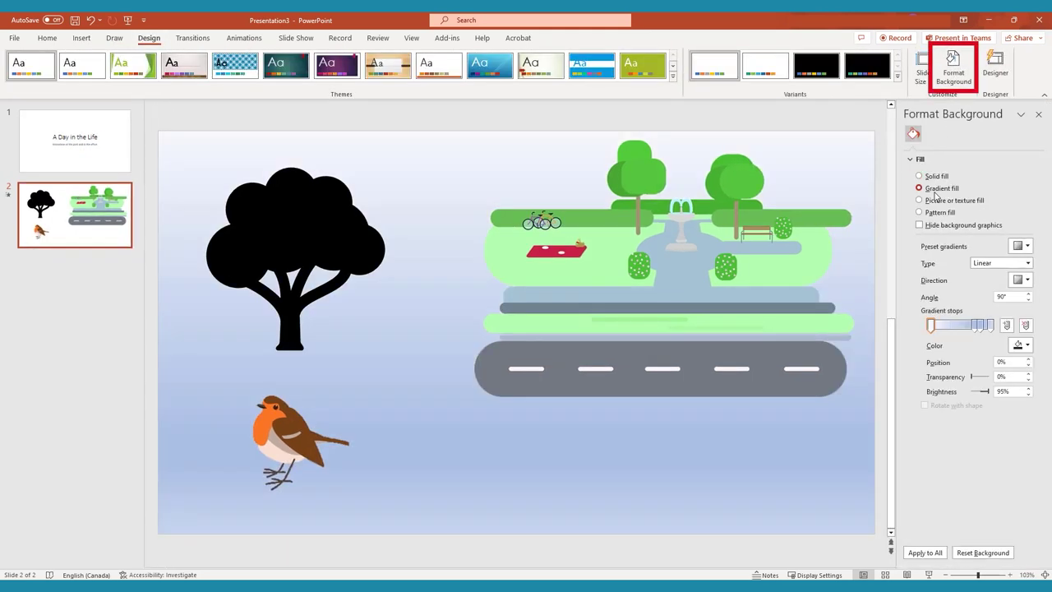
click(939, 201)
click(938, 212)
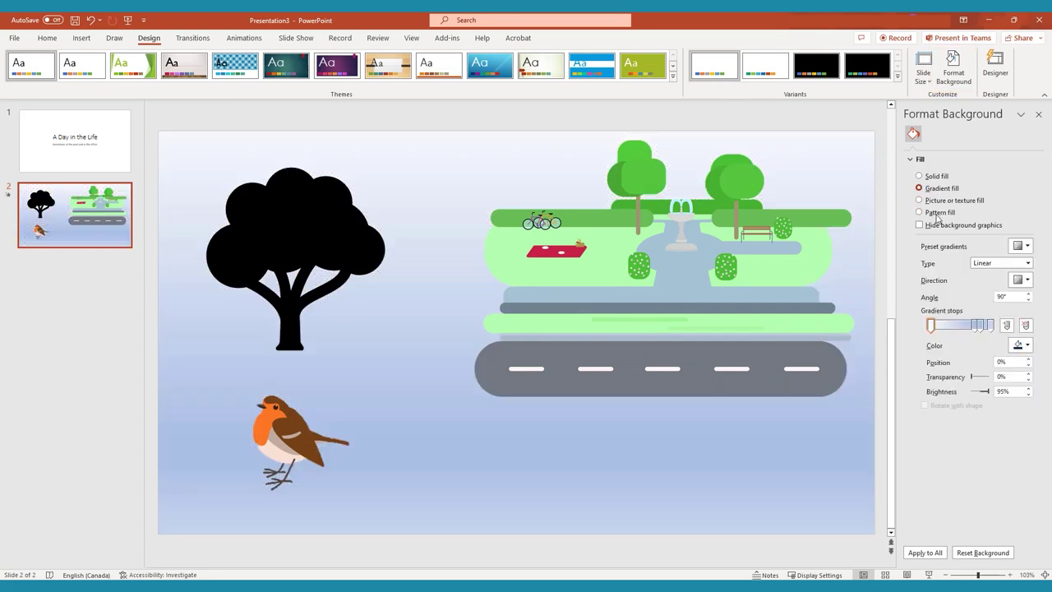
click(924, 552)
- Paste the robin-on-a-branch picture, shrink it onto the park, and crop it to a 6.61 × 3.76 cm strip
key(ctrl+v)
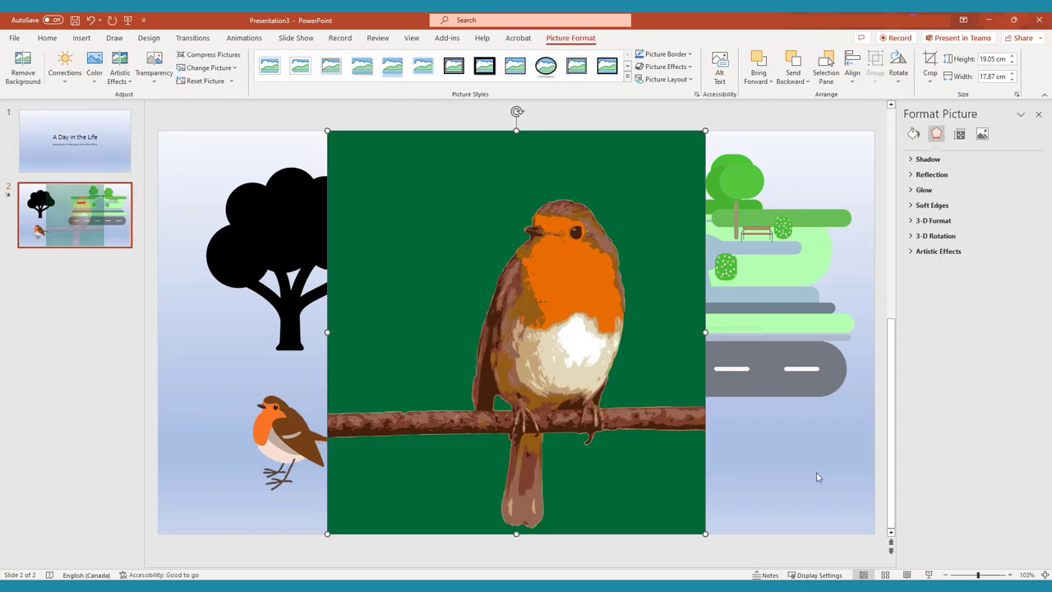
drag(705, 534, 551, 447)
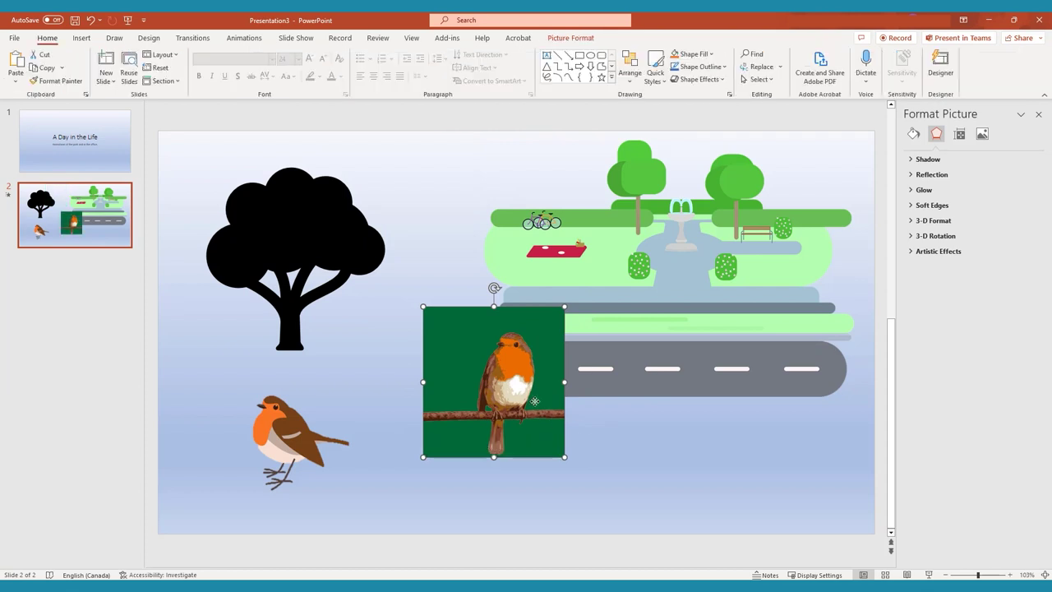
click(572, 38)
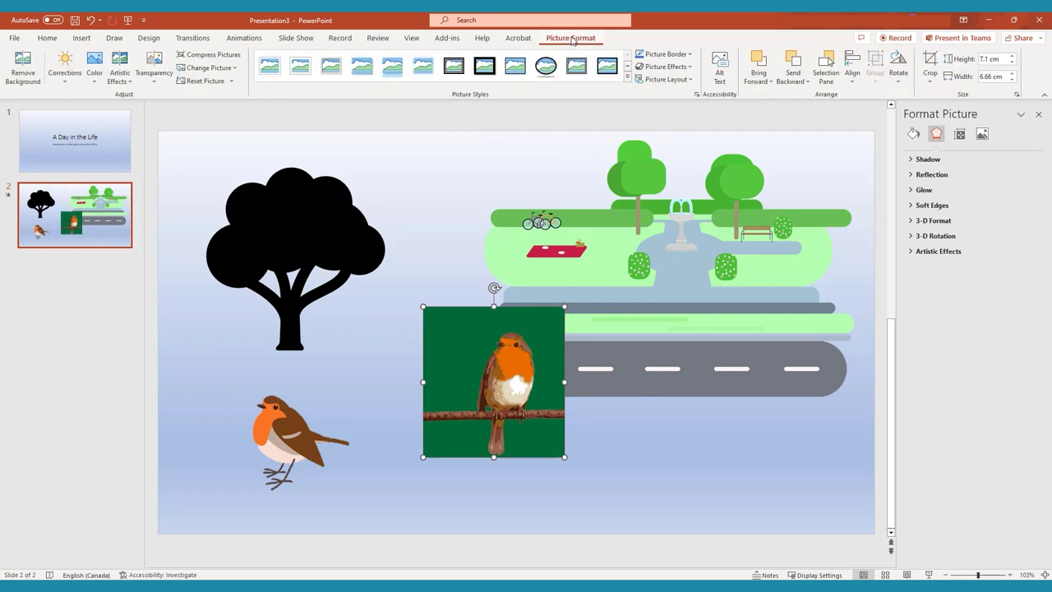
click(929, 65)
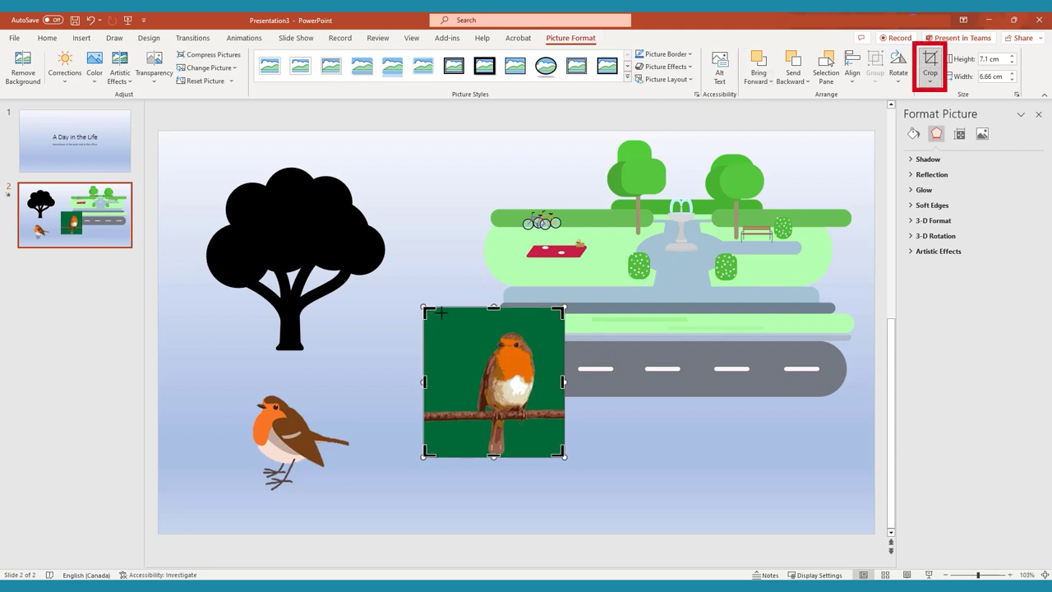
drag(441, 312, 482, 319)
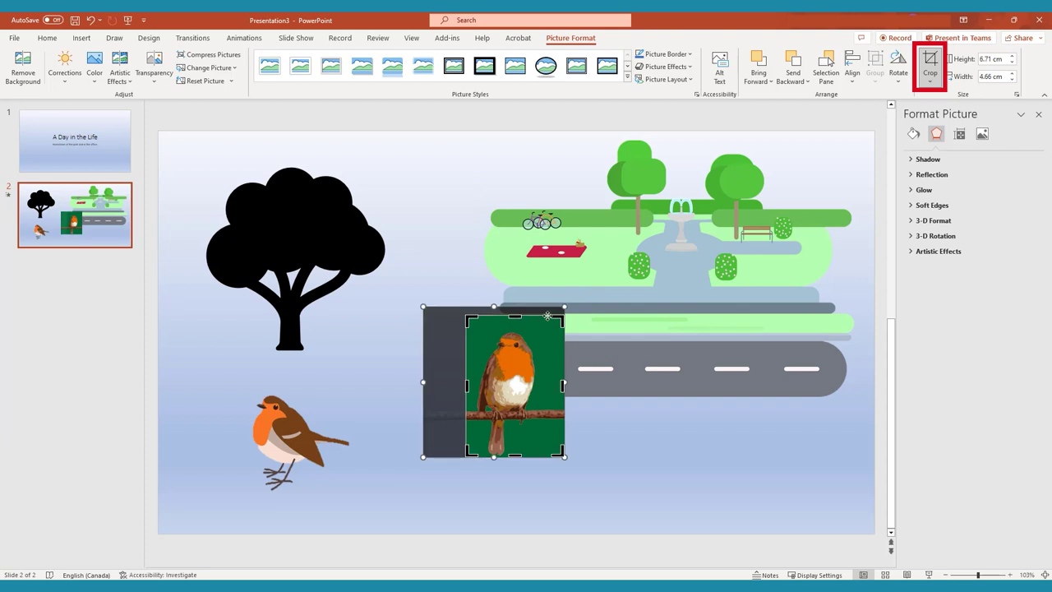
drag(561, 319, 543, 320)
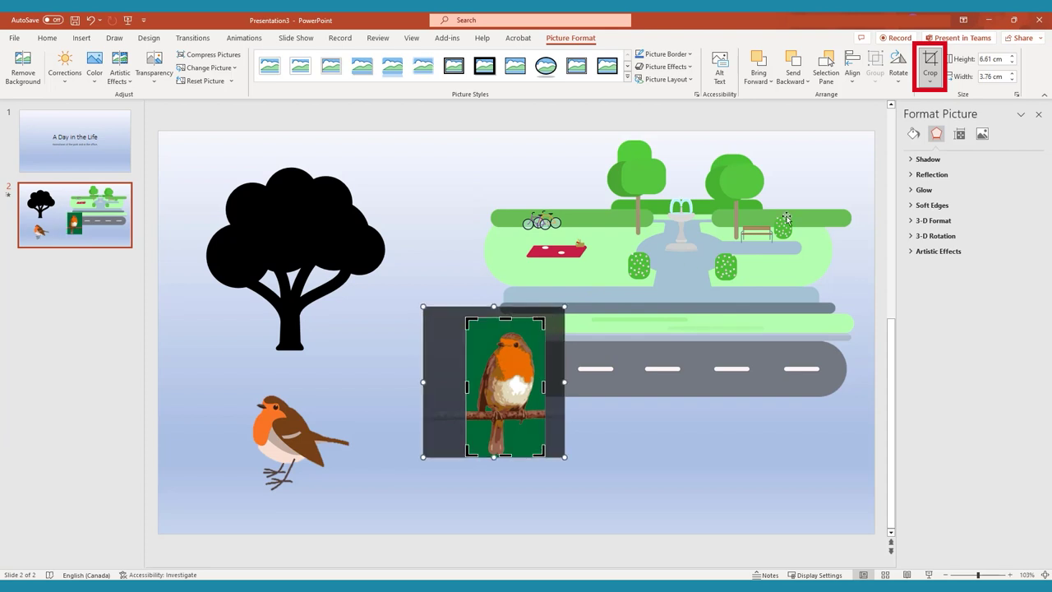
click(929, 63)
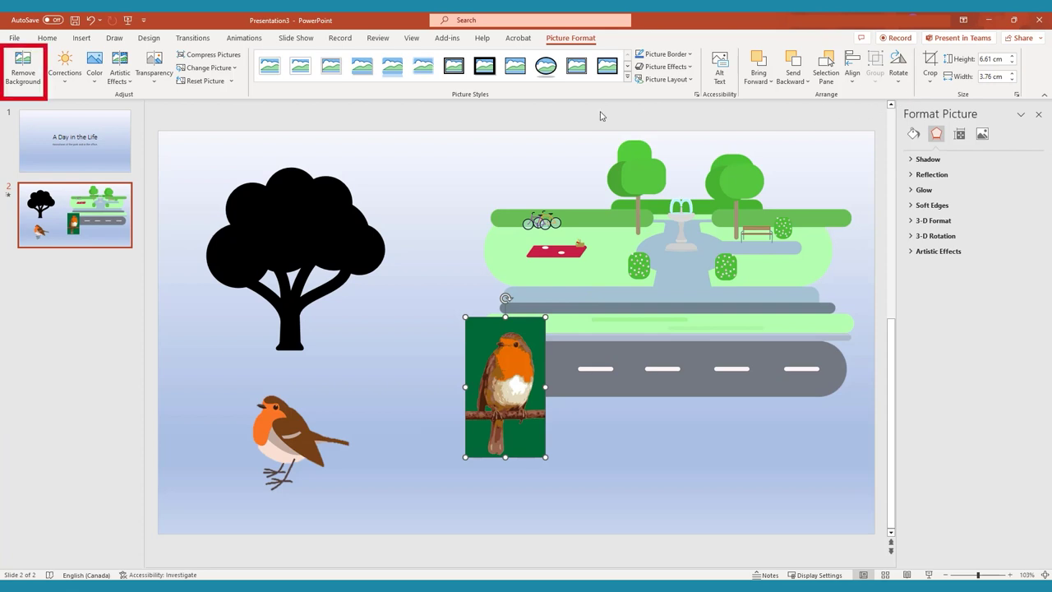
- Remove the robin picture's green background and move the robin beside the tree
click(23, 70)
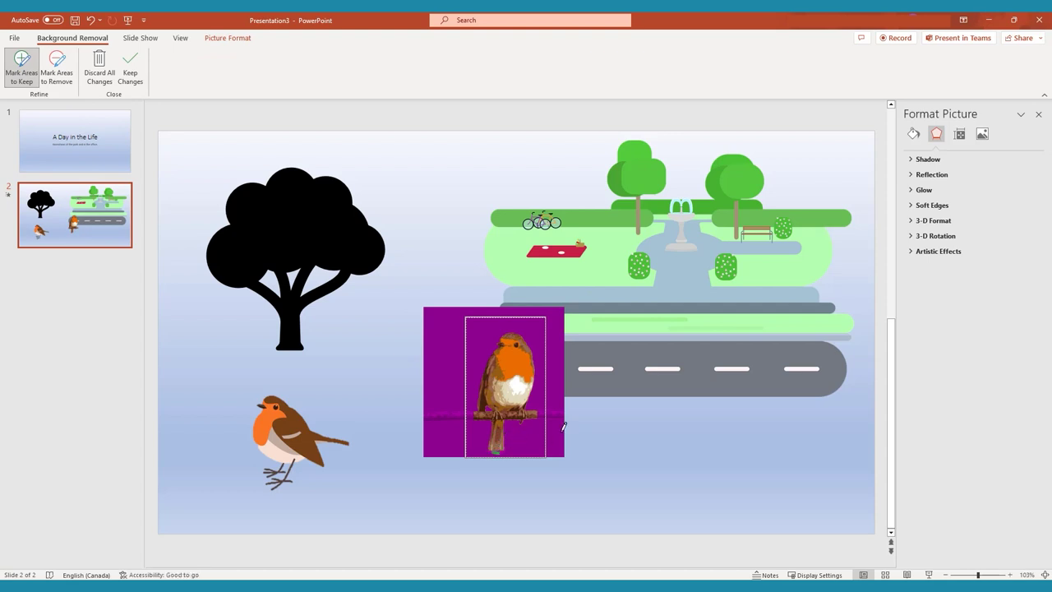
click(130, 68)
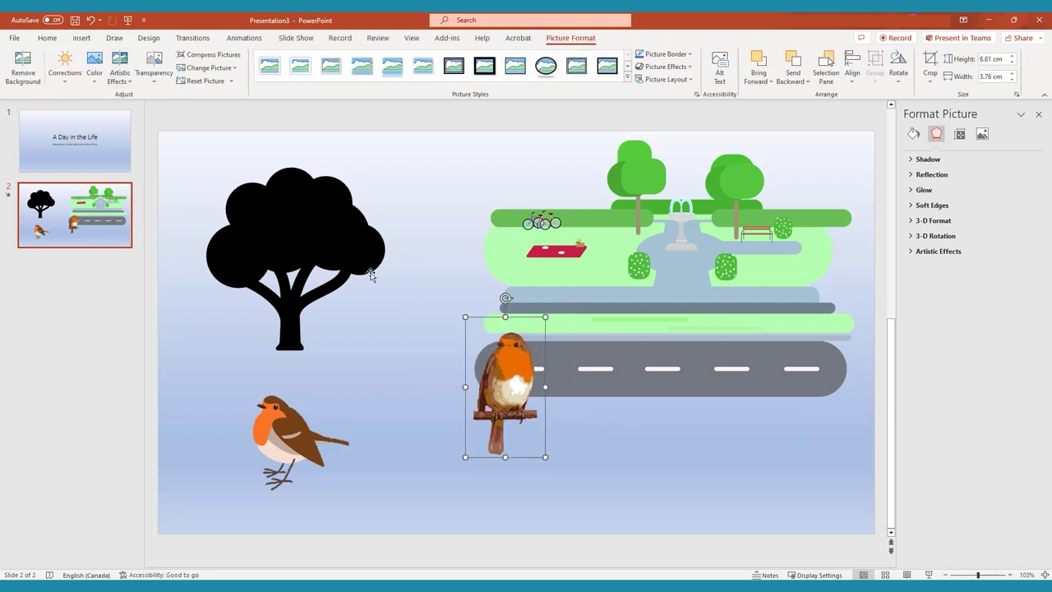
drag(370, 275, 372, 277)
- Apply a sharpen/soften correction and a transparency preset to make the robin semi-transparent
click(64, 73)
click(222, 132)
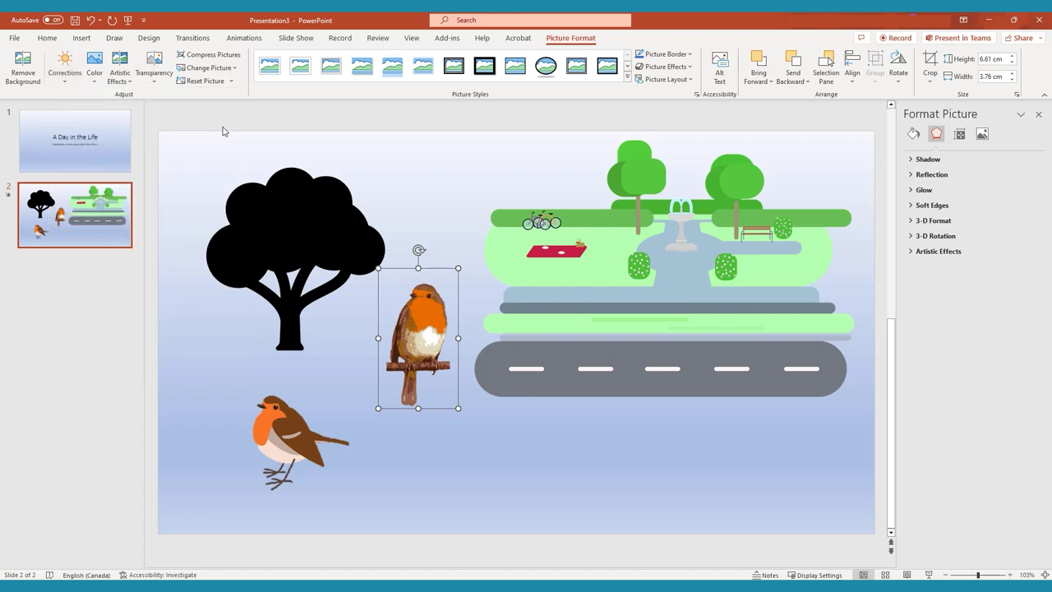
click(94, 66)
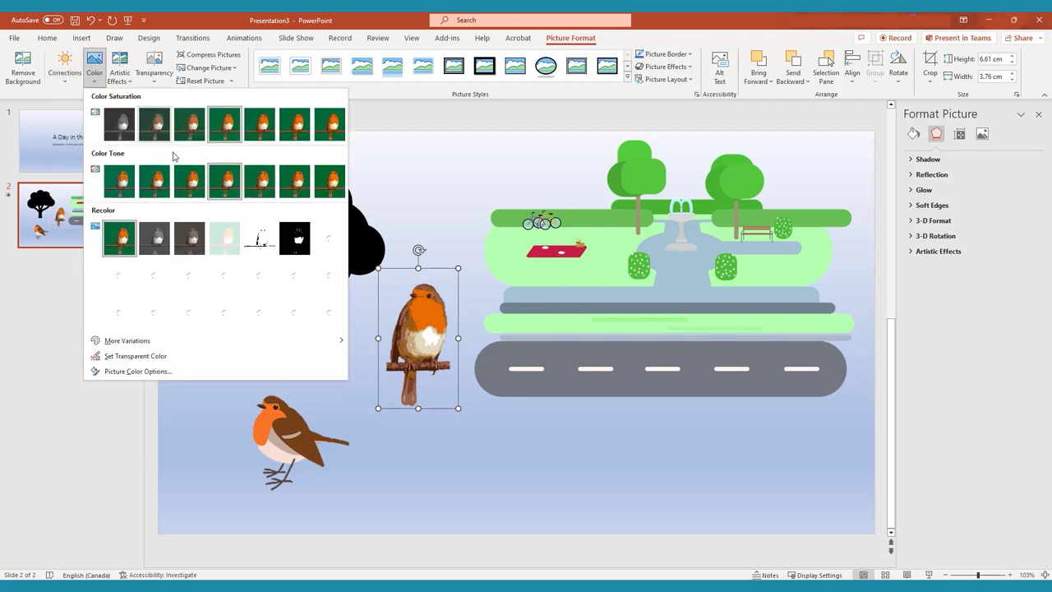
click(126, 76)
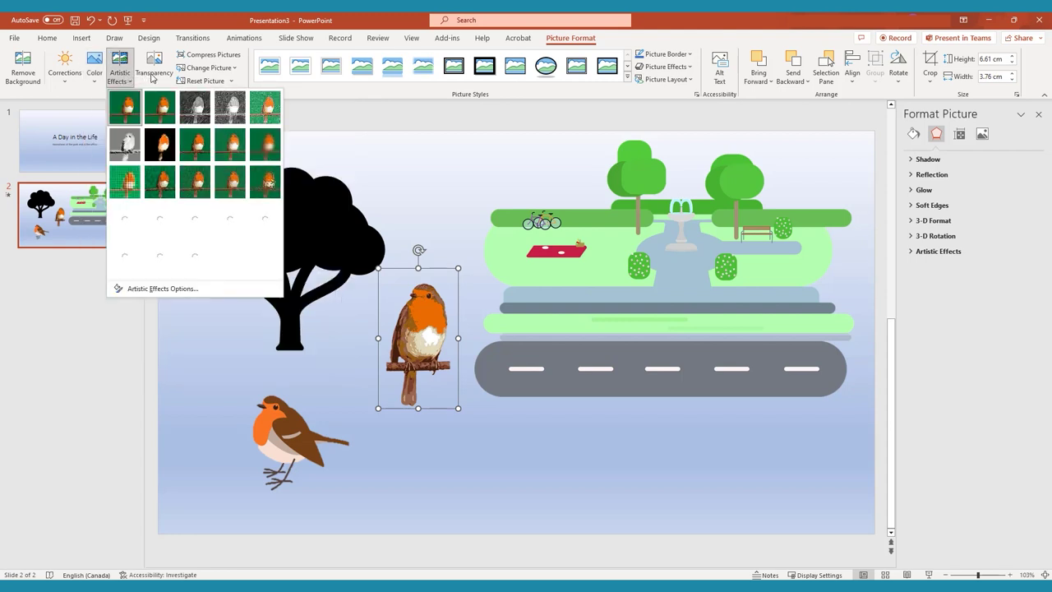
click(153, 76)
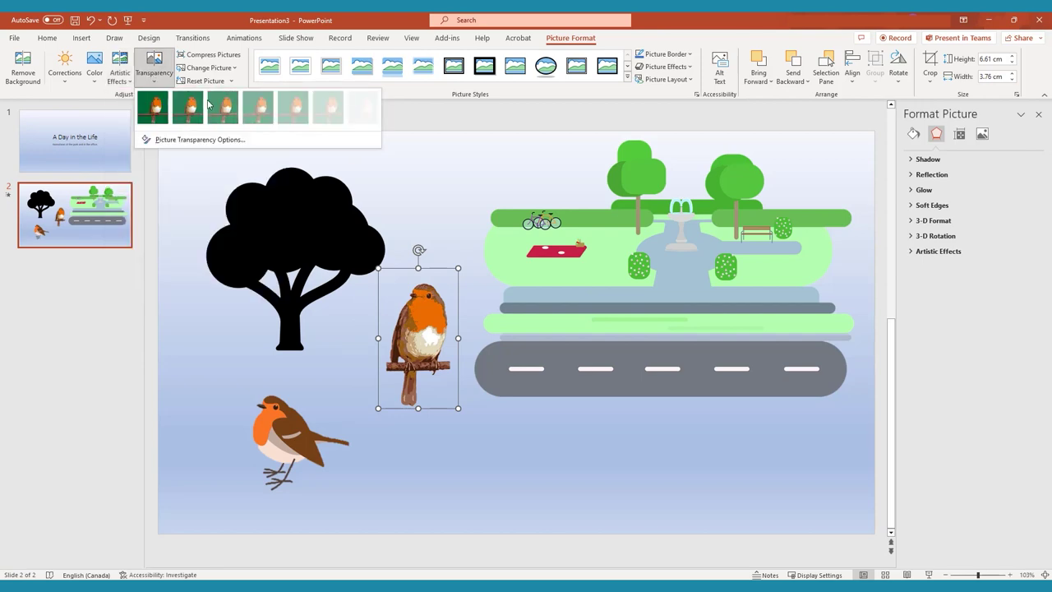
click(322, 115)
click(411, 189)
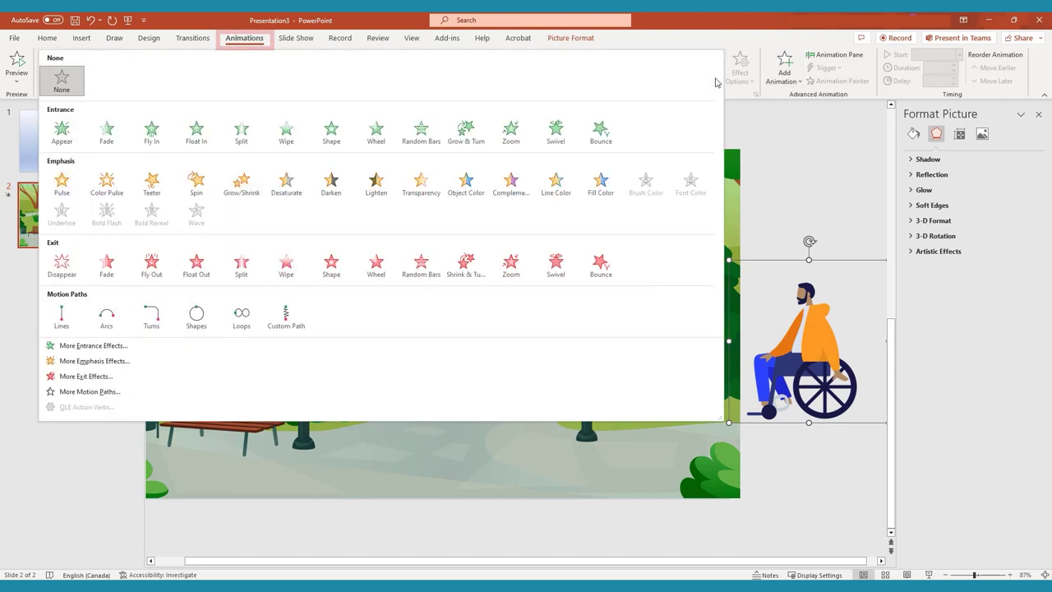
- Browse the full Animations effect gallery for the wheelchair figure, then close it
click(717, 78)
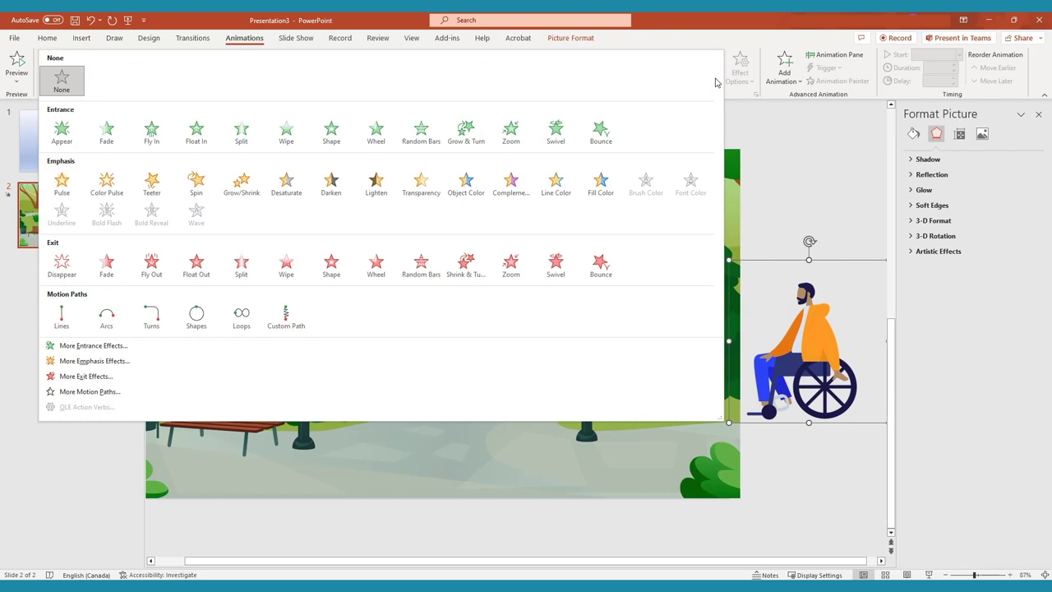
click(743, 41)
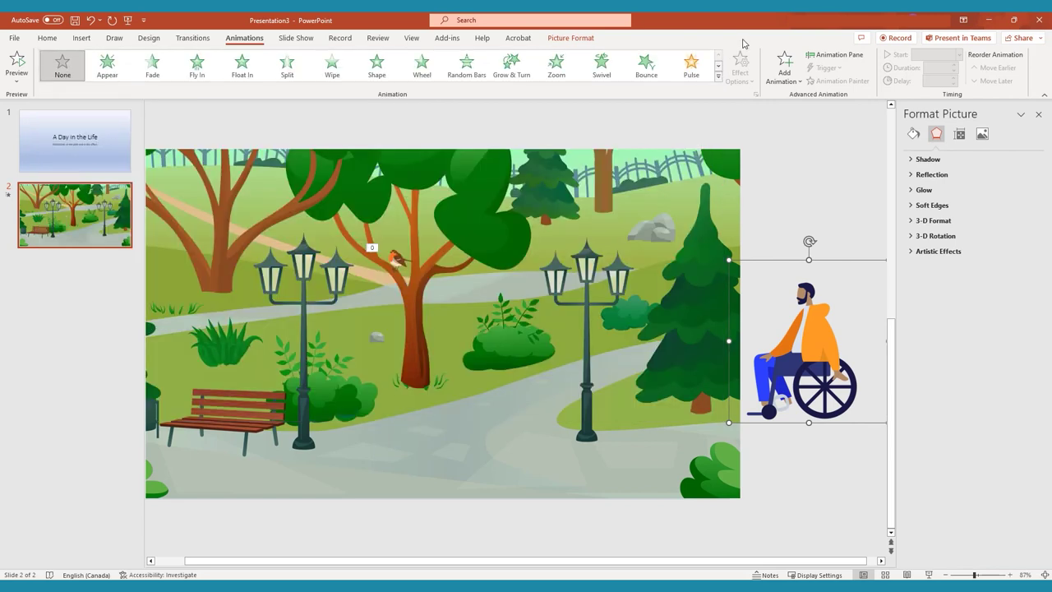
- Show the Animation Pane and draw a custom path moving the wheelchair user in from the right edge
click(830, 55)
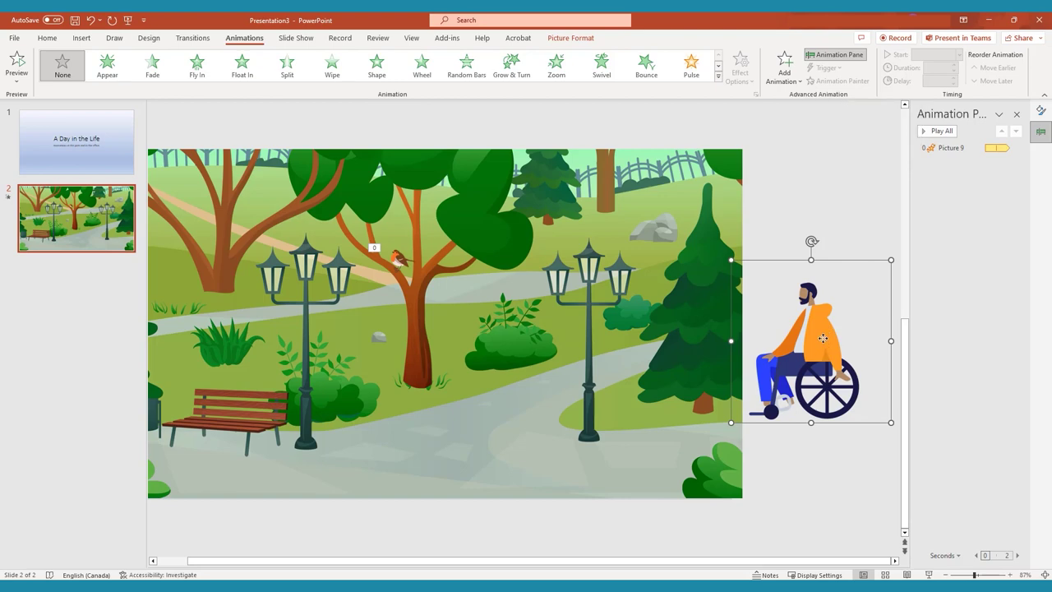
click(717, 75)
click(294, 318)
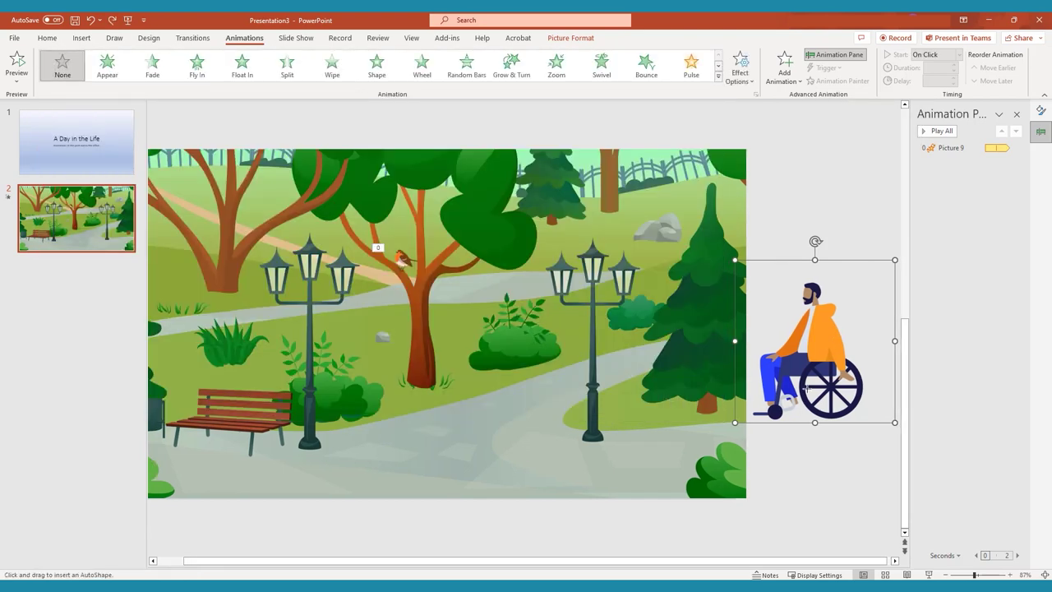
click(789, 393)
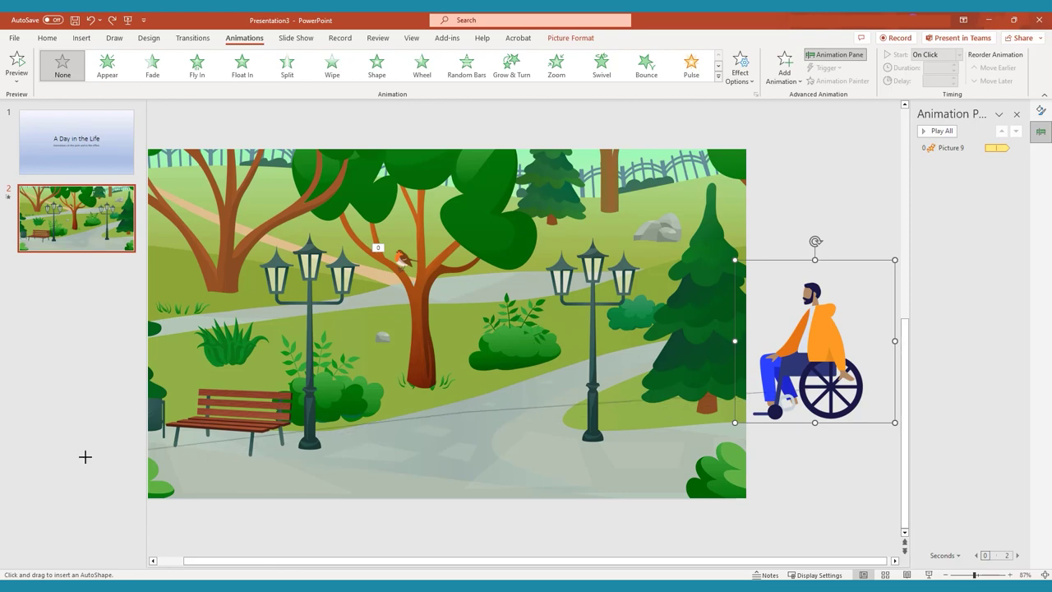
double_click(59, 466)
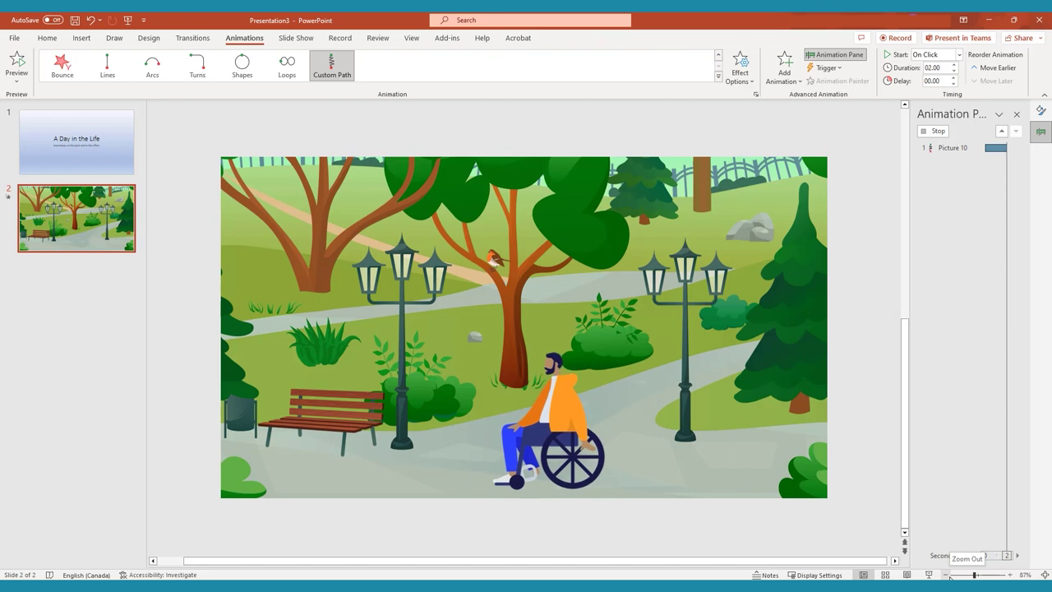
click(947, 575)
- Zoom out, move the path's end left onto the walkway and adjust its height
click(947, 576)
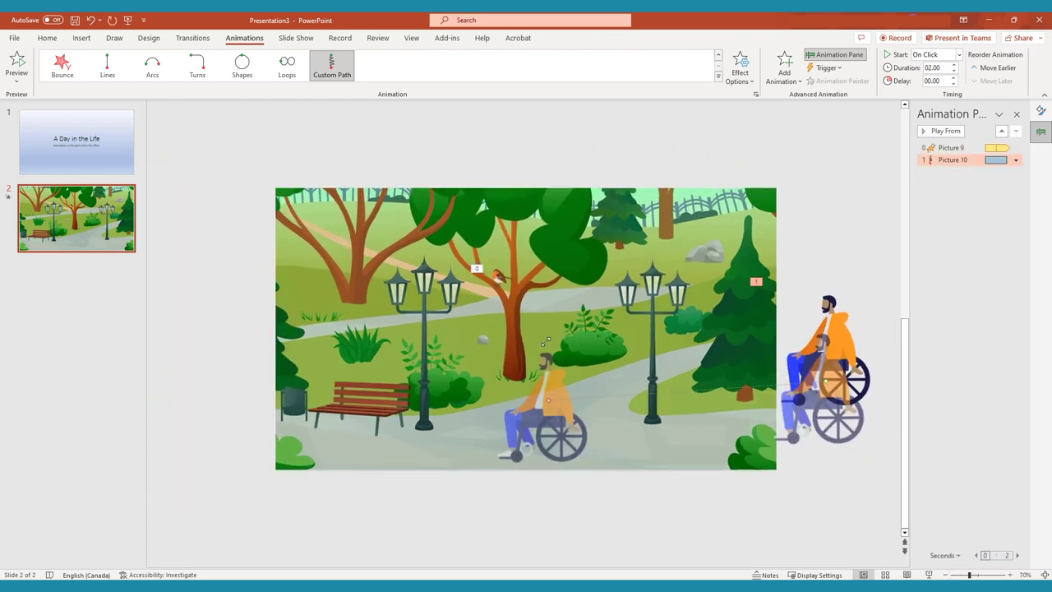
drag(540, 395, 501, 404)
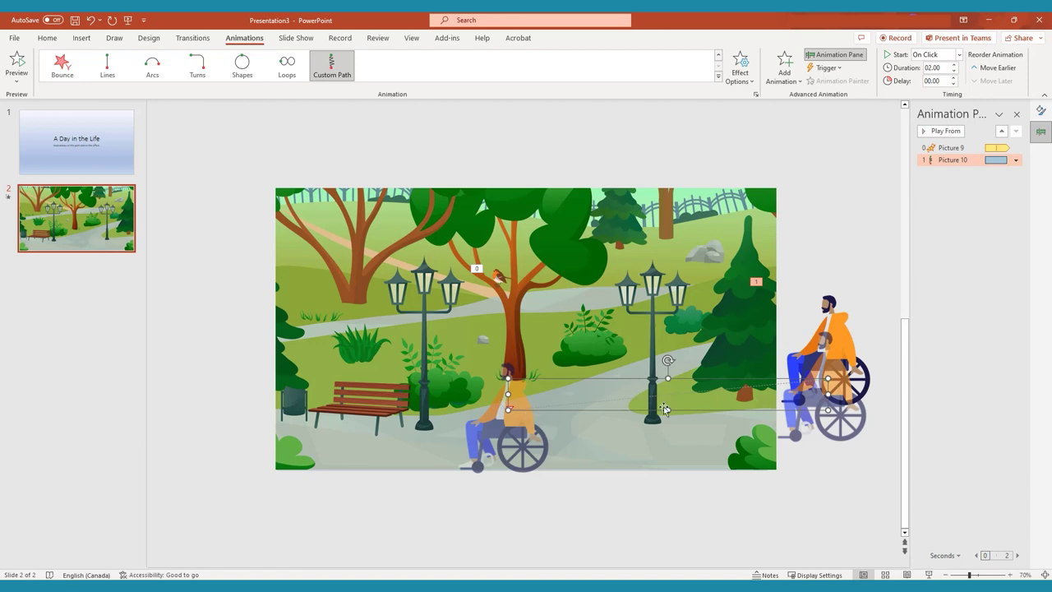
drag(667, 409, 664, 392)
- Edit the path's points to bend it along the walkway past the bench and off the left edge
click(739, 70)
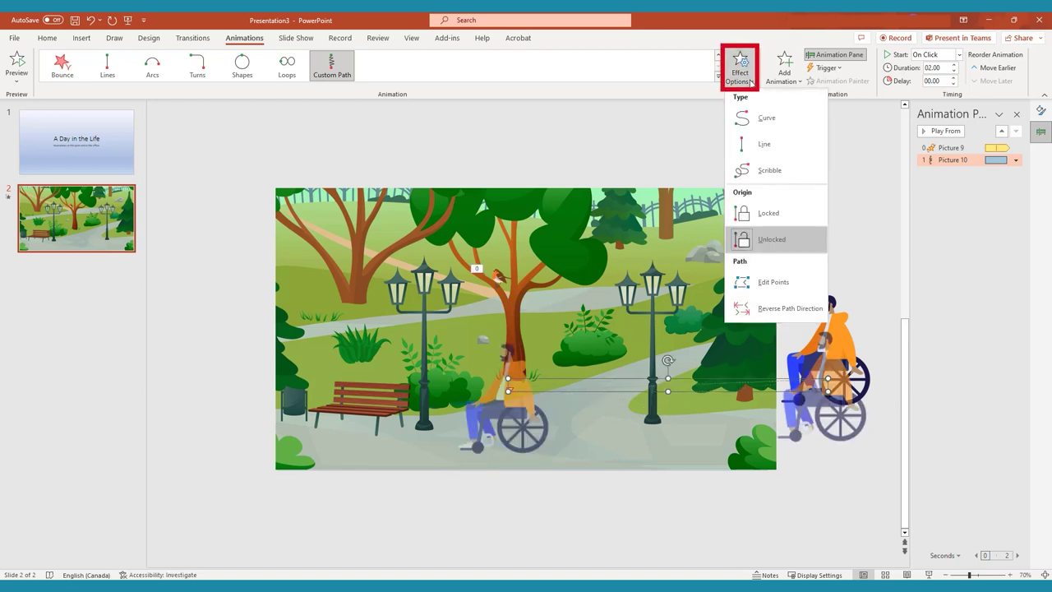
click(773, 281)
drag(508, 392, 357, 433)
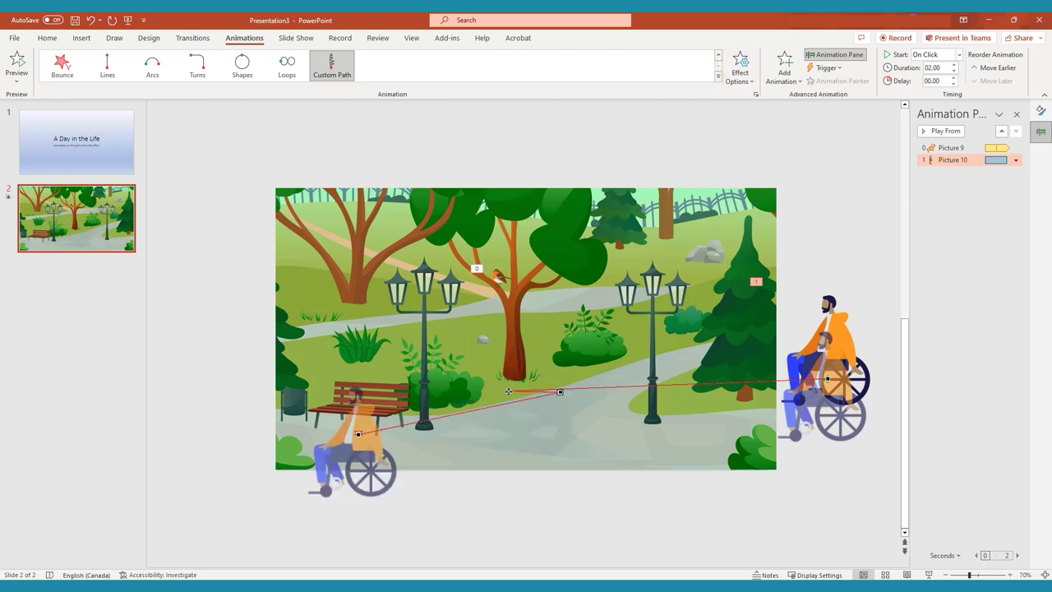
drag(567, 390, 597, 386)
drag(559, 391, 502, 412)
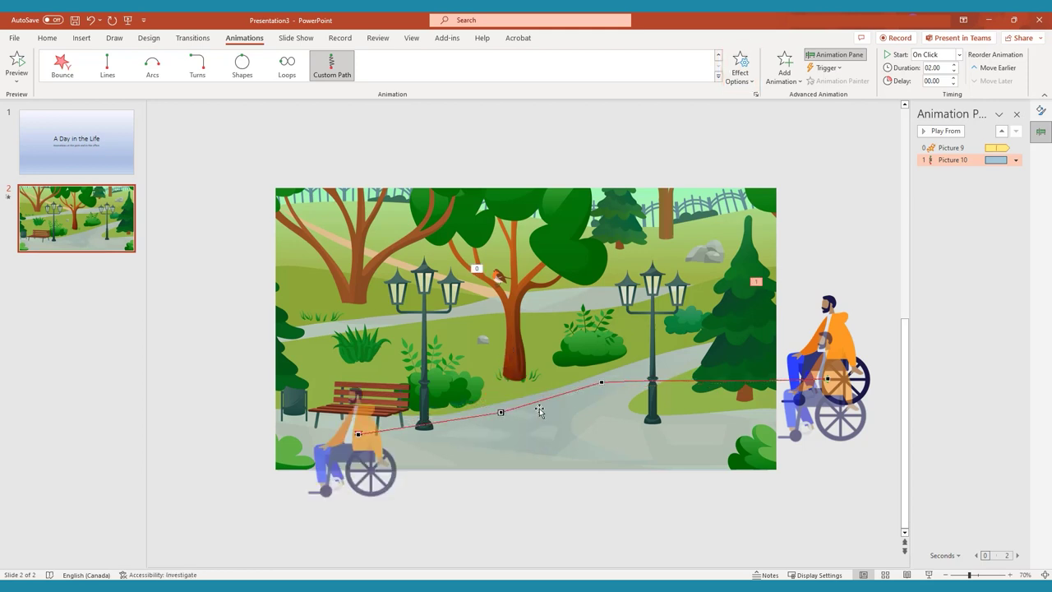
drag(358, 433, 200, 408)
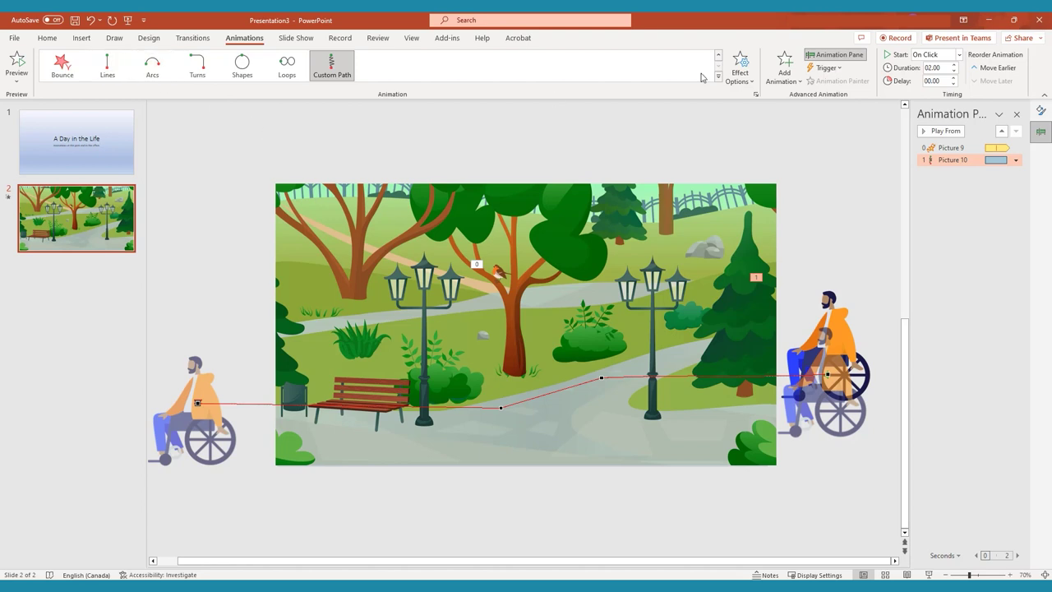
- Reverse the motion path's direction and stop the preview
click(750, 82)
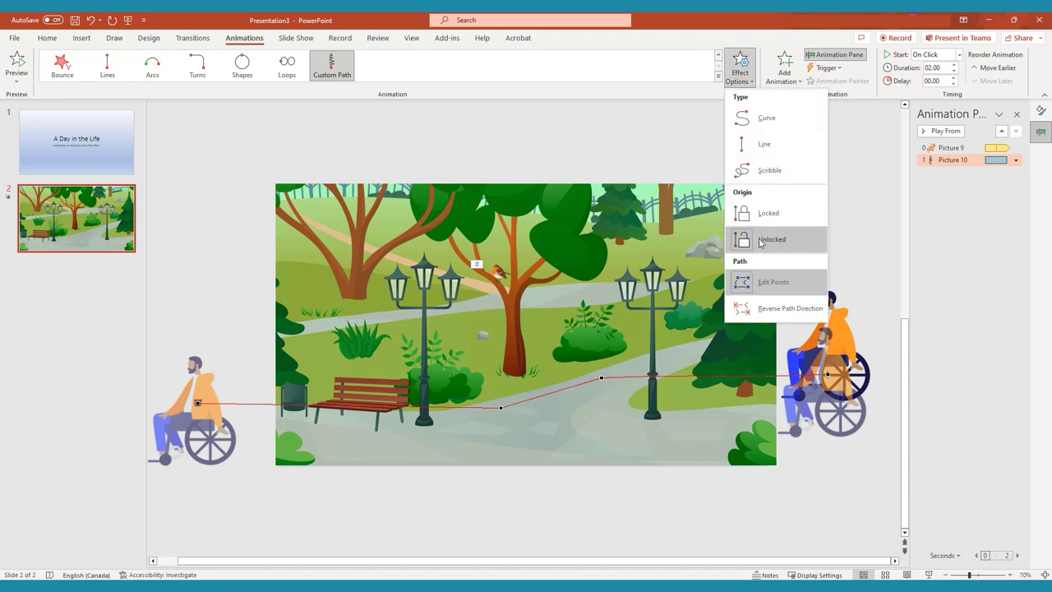
click(764, 306)
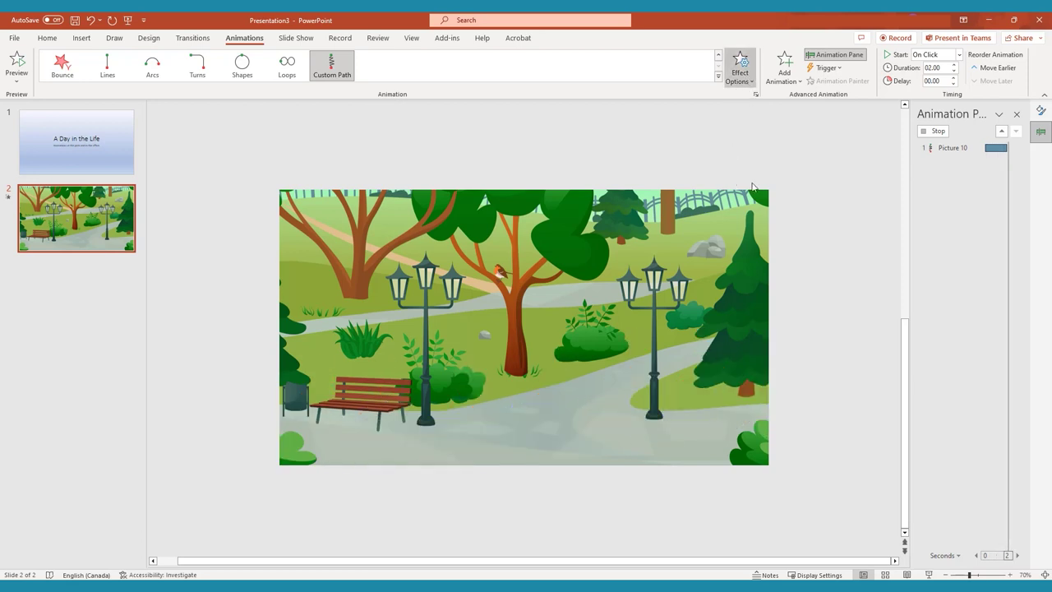
click(739, 72)
- Change the wheelchair figure's motion path to a Curve and preview its movement
click(780, 316)
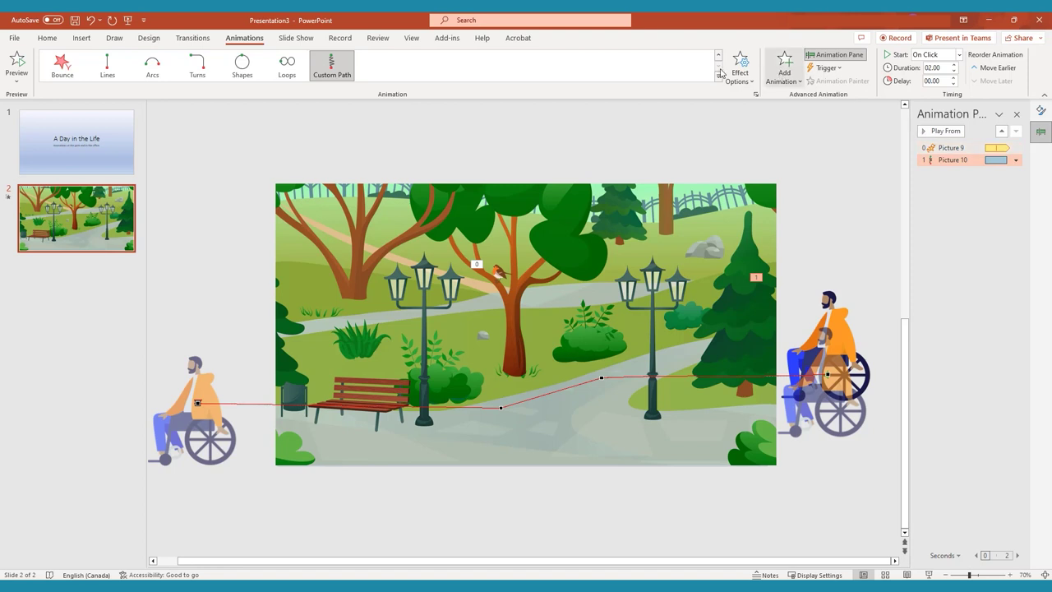
click(741, 72)
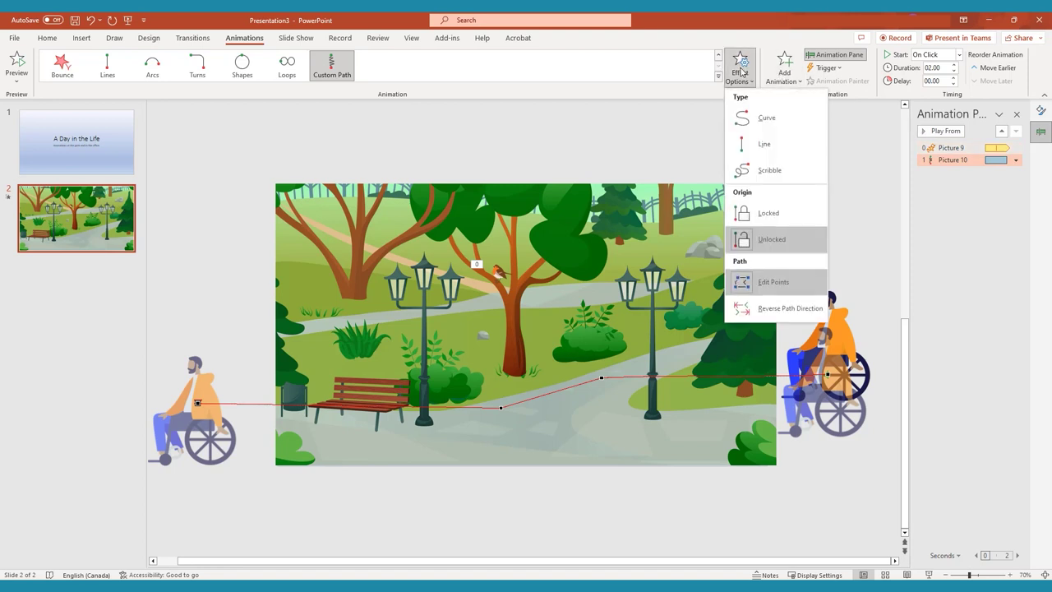
click(780, 123)
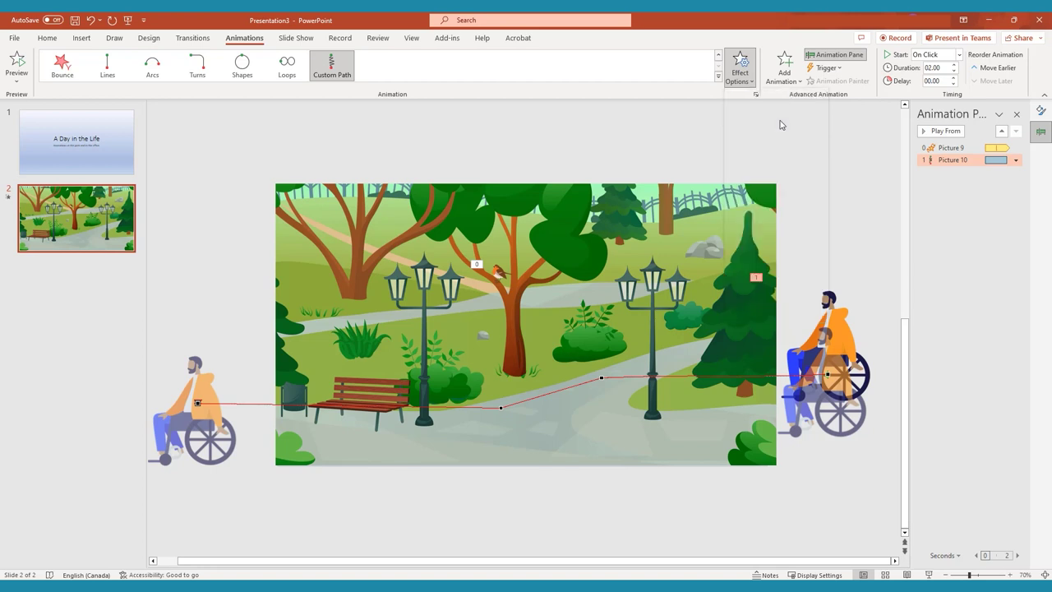
click(938, 131)
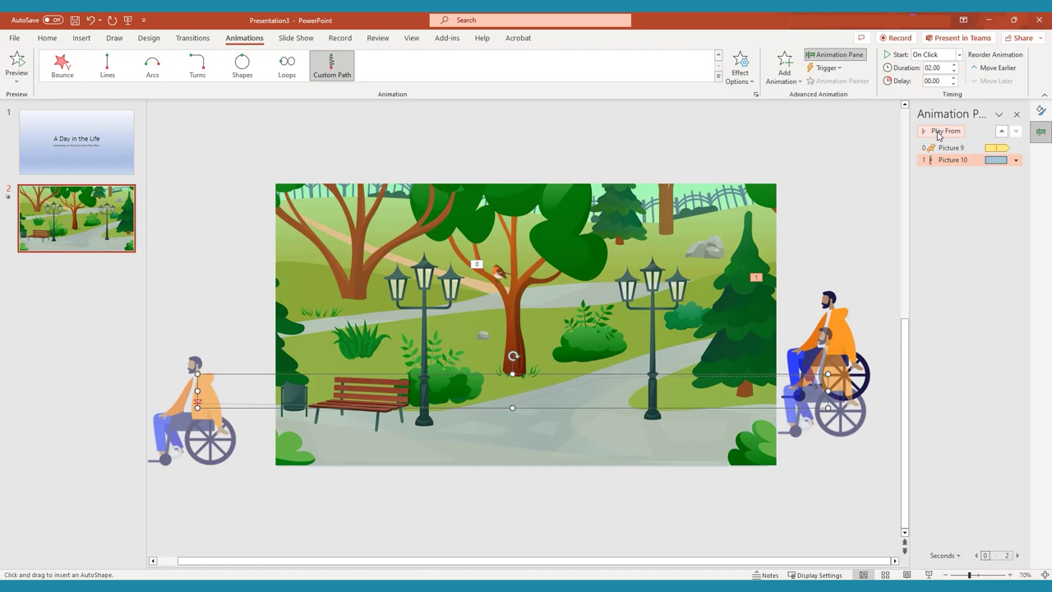
- Set the motion to After Previous, duration 02.50 and delay 00.50, then preview the slide
click(959, 55)
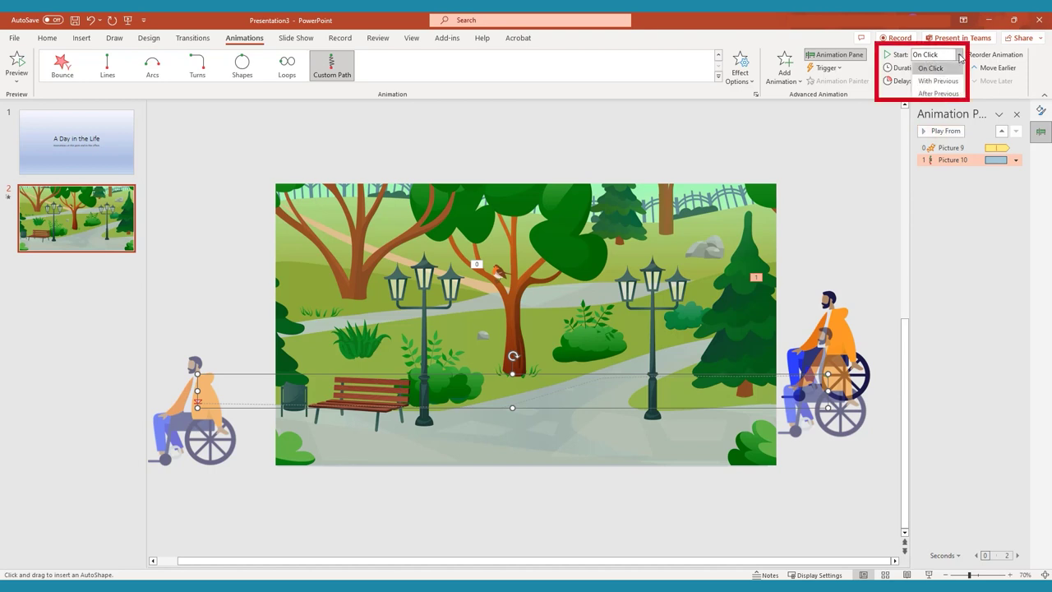
click(938, 94)
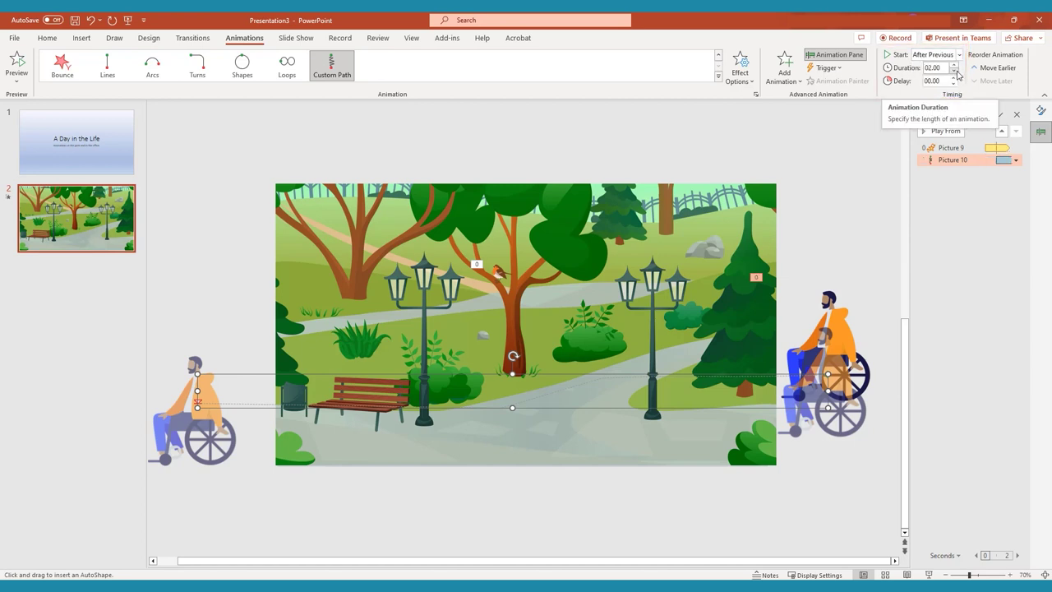
click(954, 71)
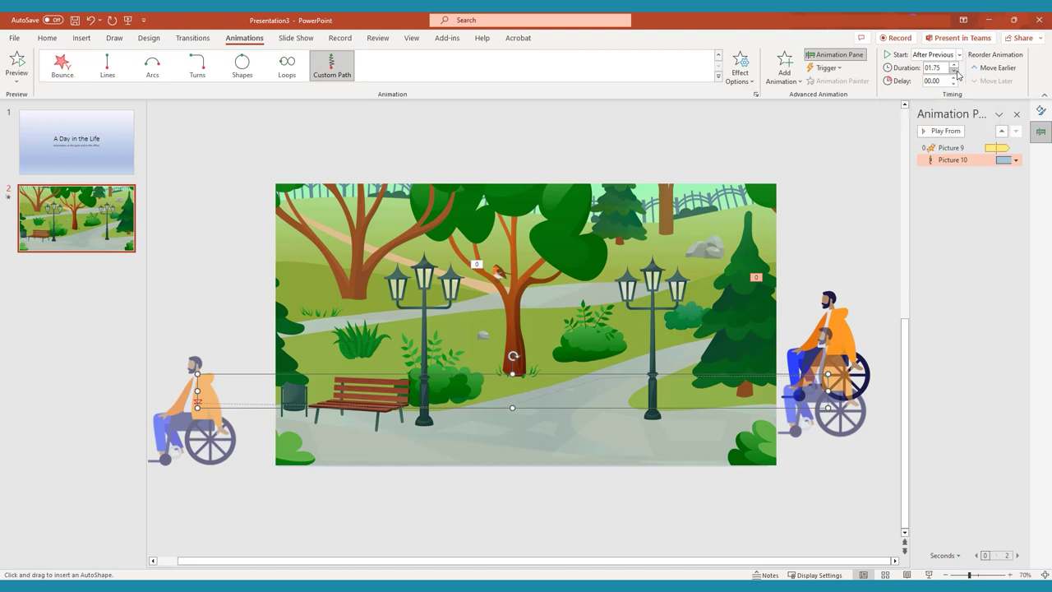
click(954, 71)
click(954, 64)
click(954, 64)
click(954, 64)
click(954, 64)
click(954, 79)
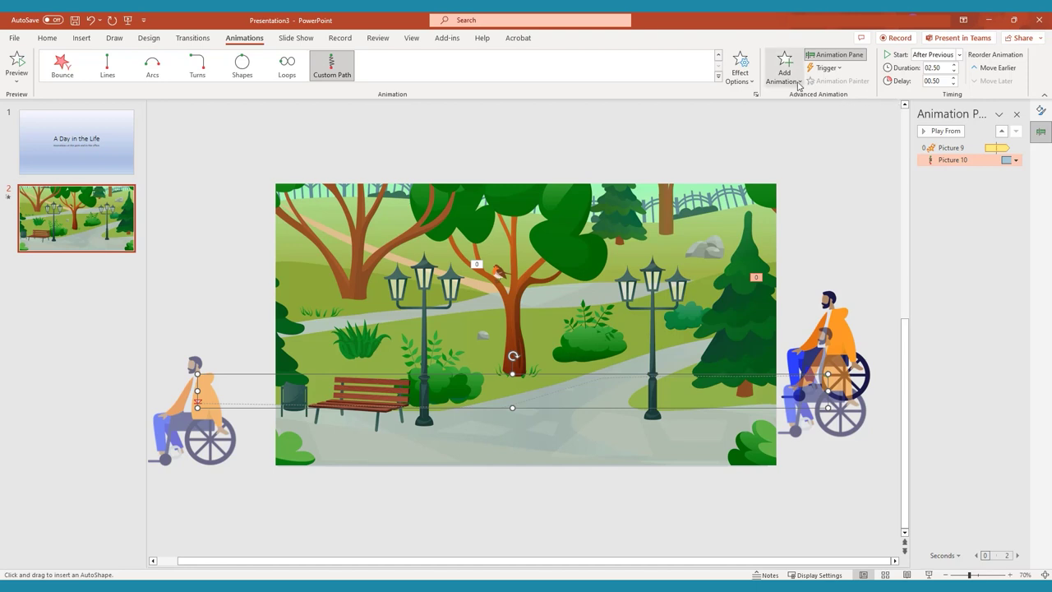
click(16, 64)
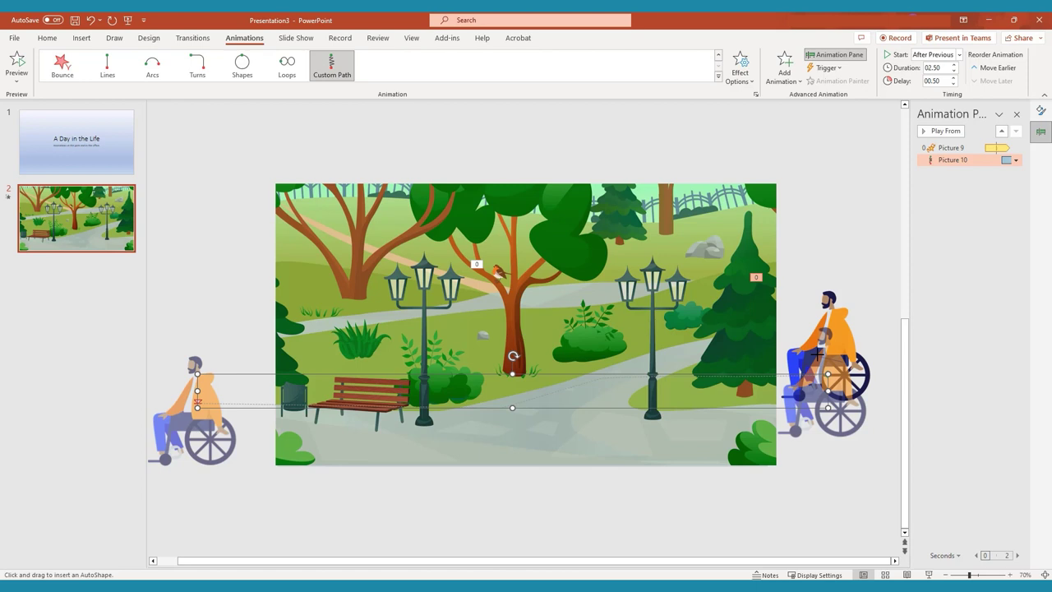
key(Escape)
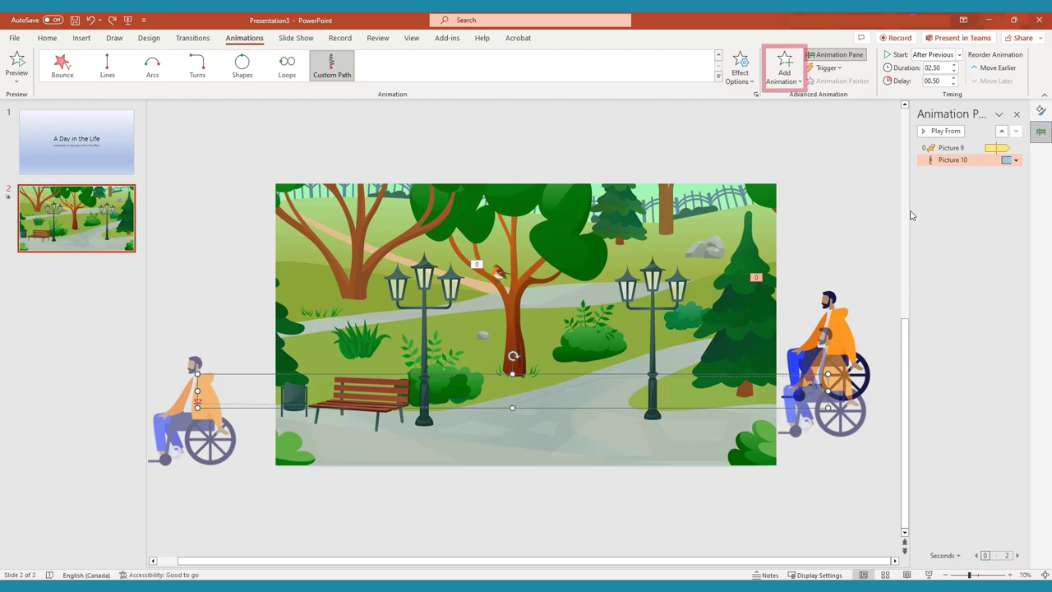
- Select the robin in the tree and add a Grow/Shrink emphasis animation
click(782, 82)
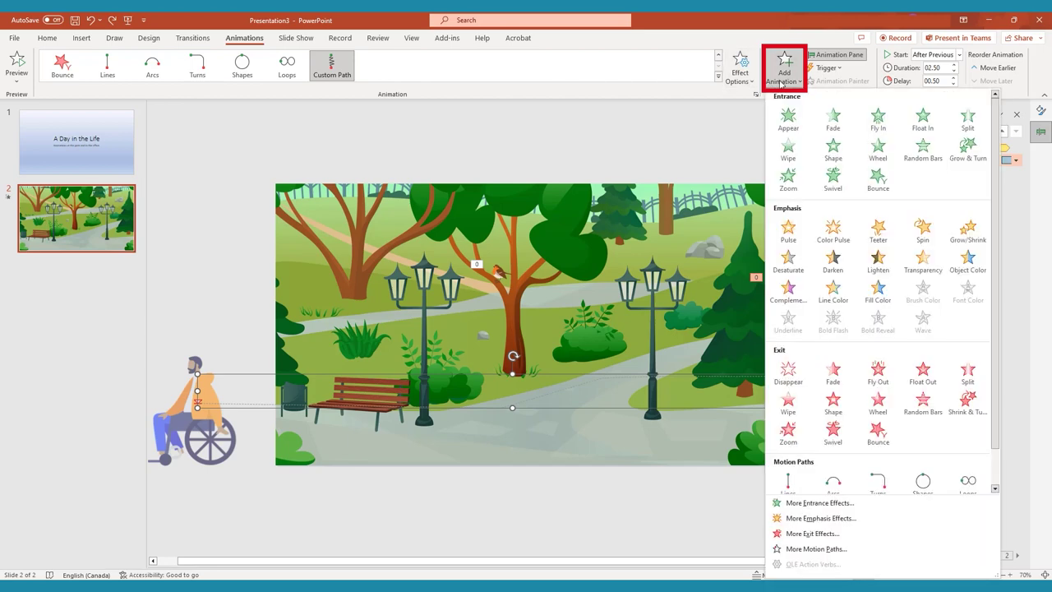
click(496, 277)
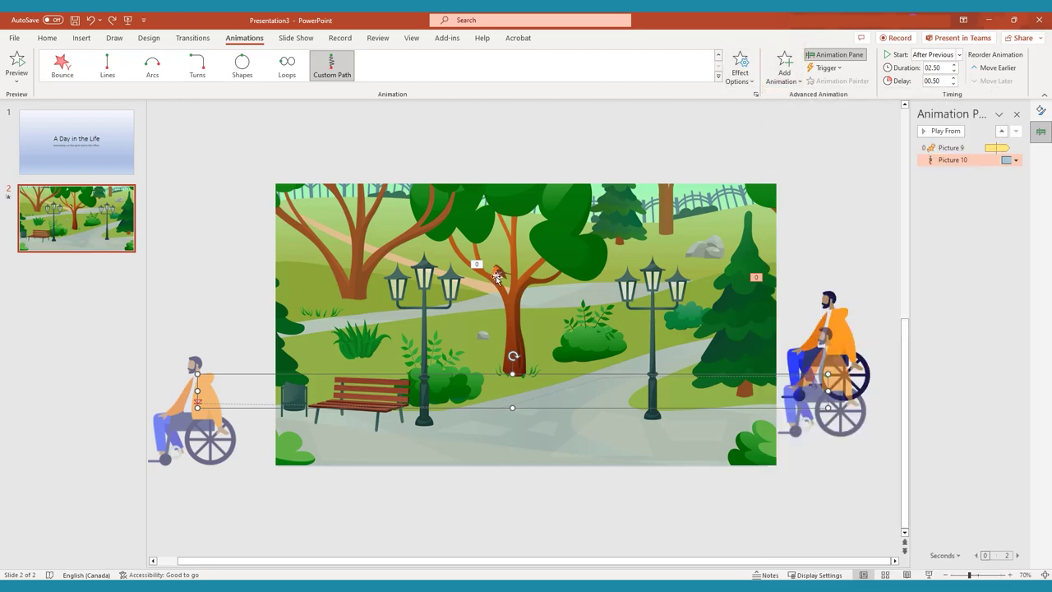
click(496, 278)
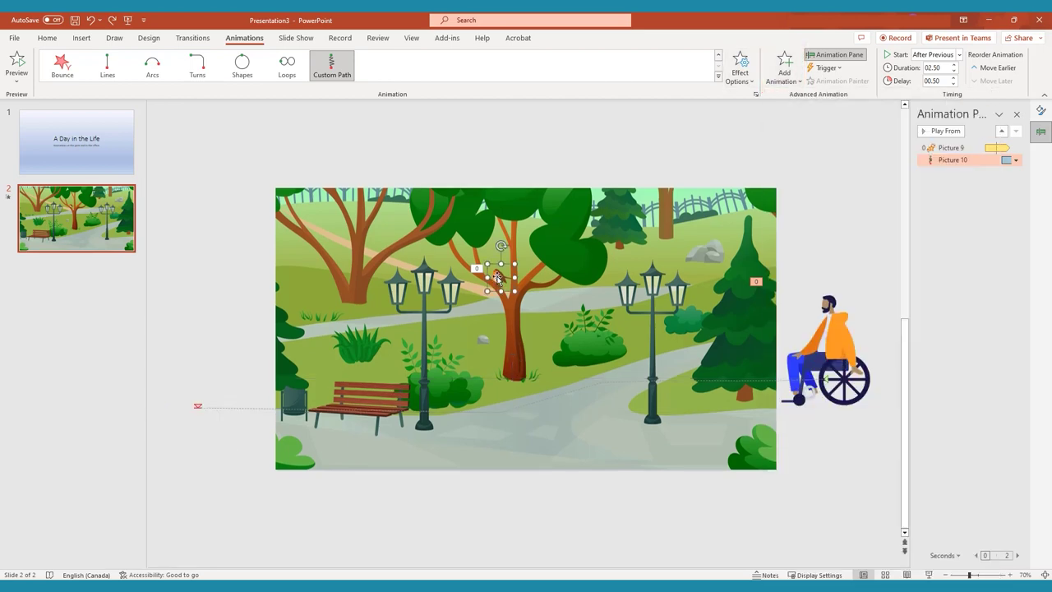
click(785, 74)
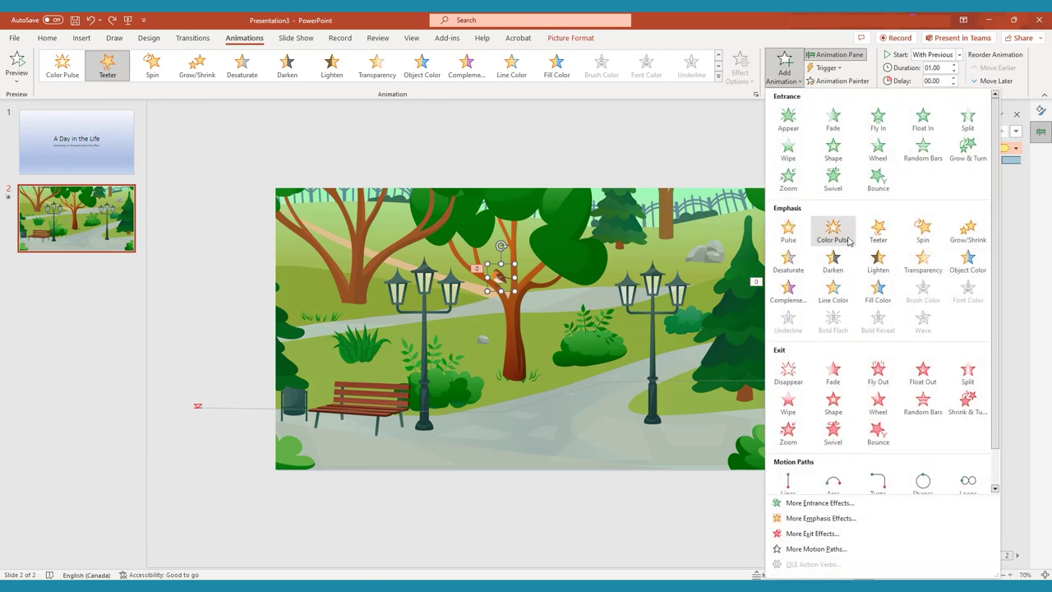
click(967, 233)
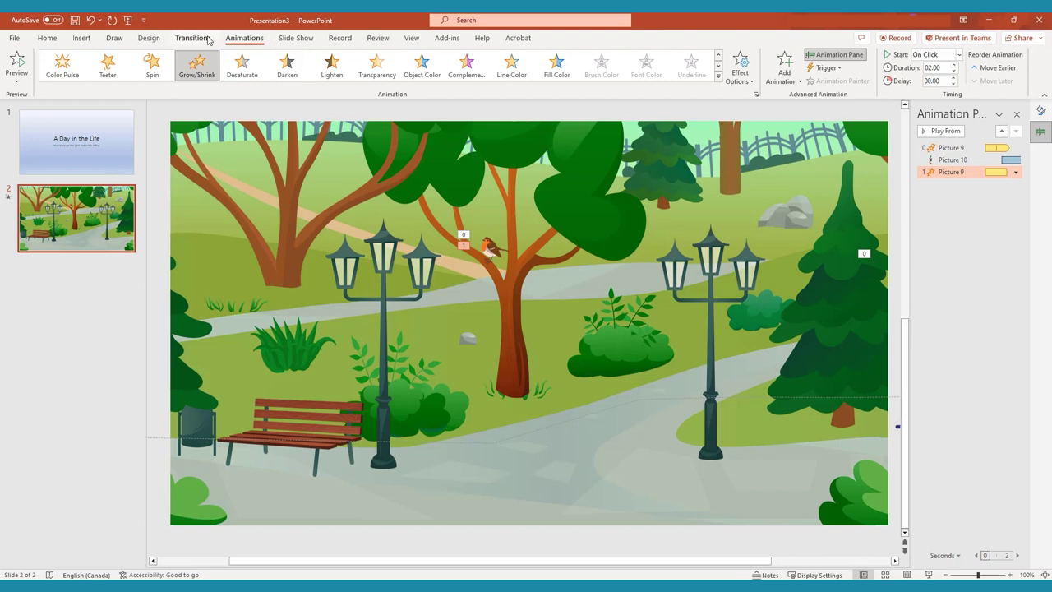
- Apply an Uncover transition coming From Top-Right to slide 2
click(179, 41)
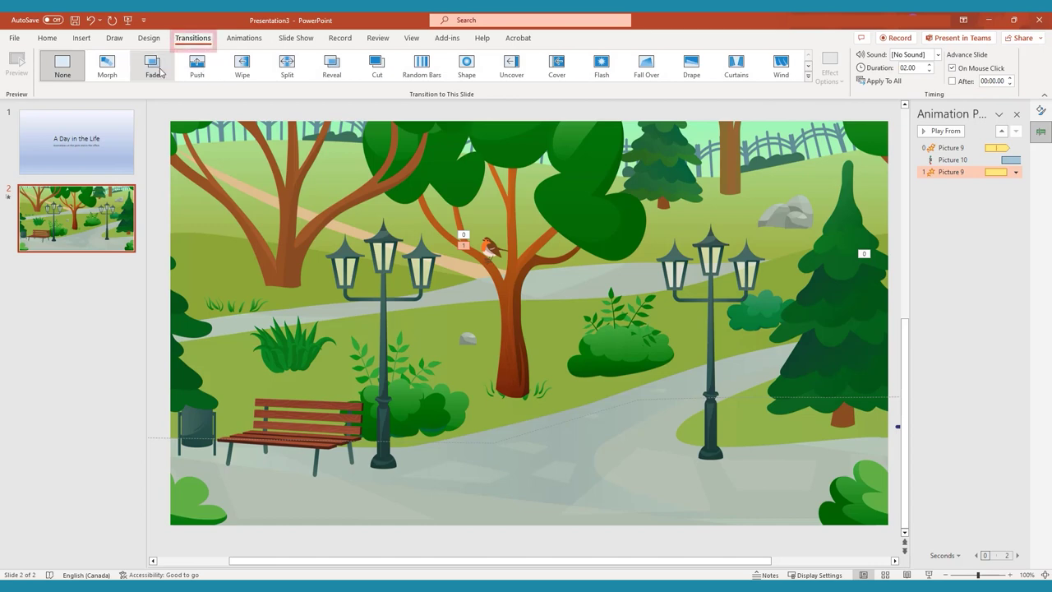
click(160, 70)
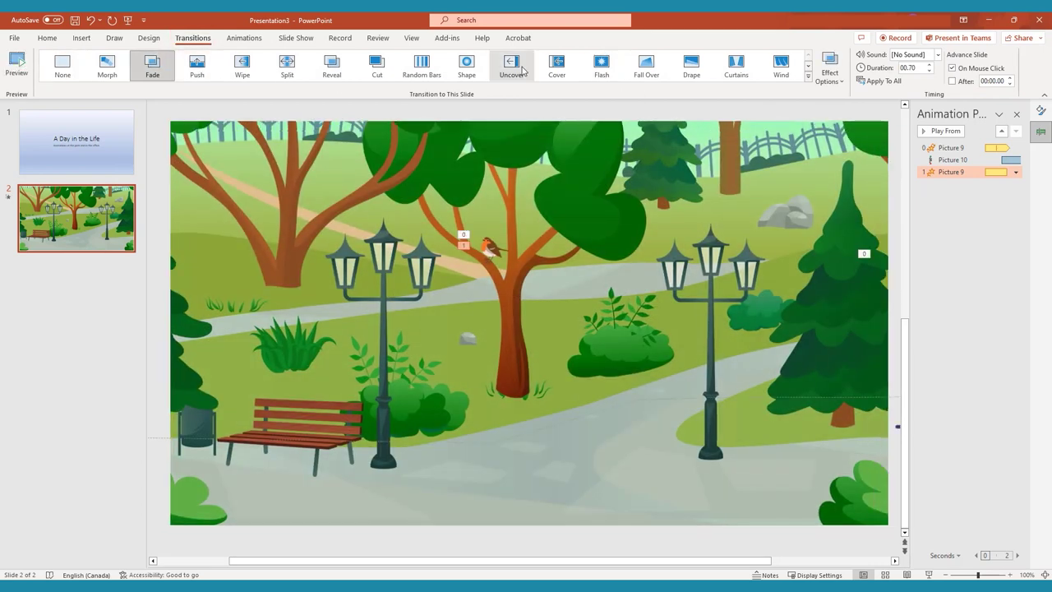
click(511, 66)
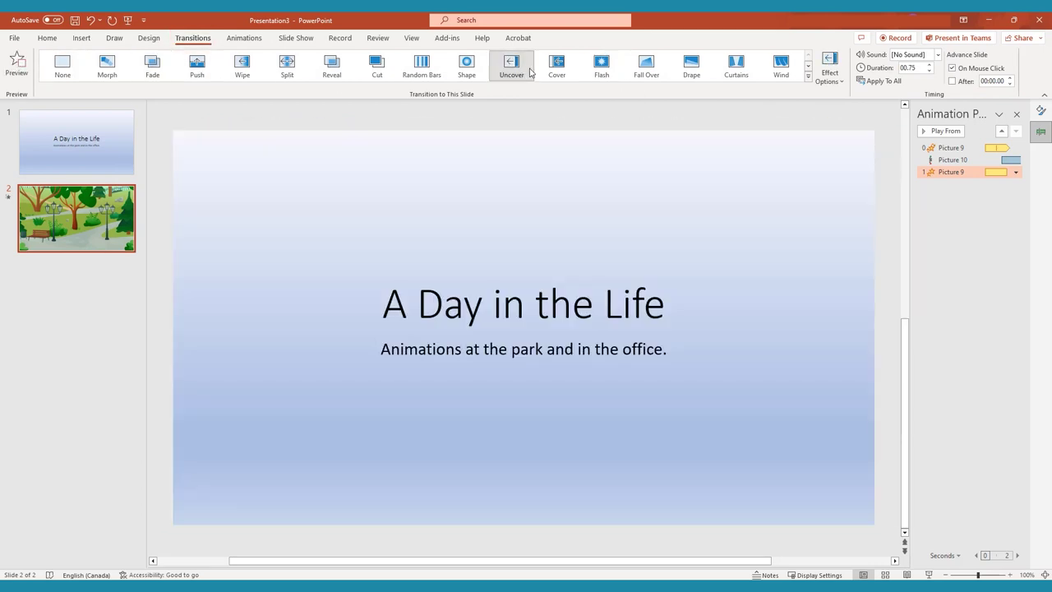
click(830, 70)
click(866, 202)
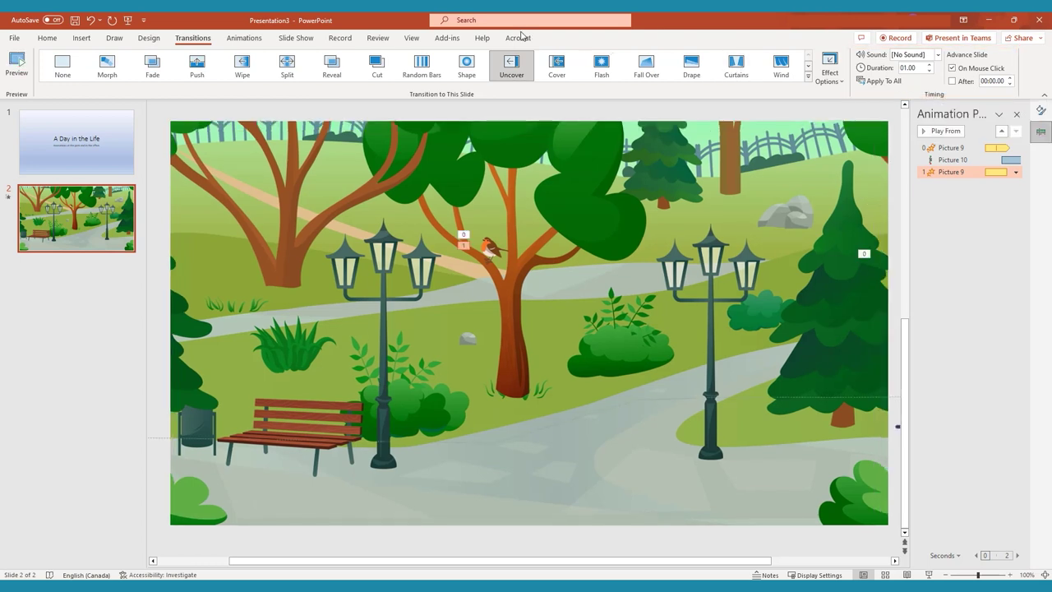
- Move the audio icon from the bench toward the tree and open the recording view
click(339, 39)
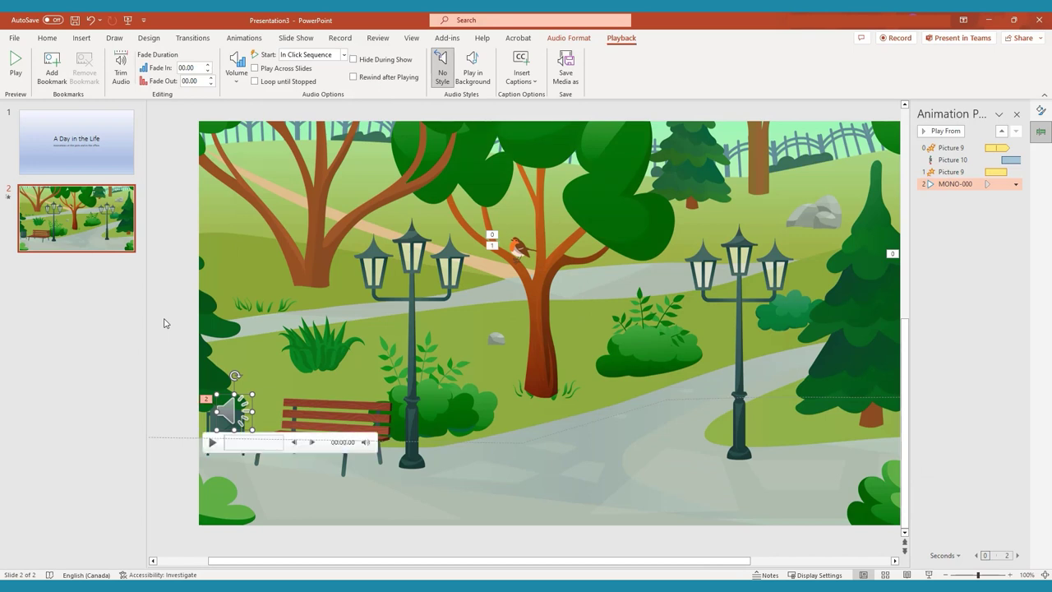
drag(282, 413, 517, 346)
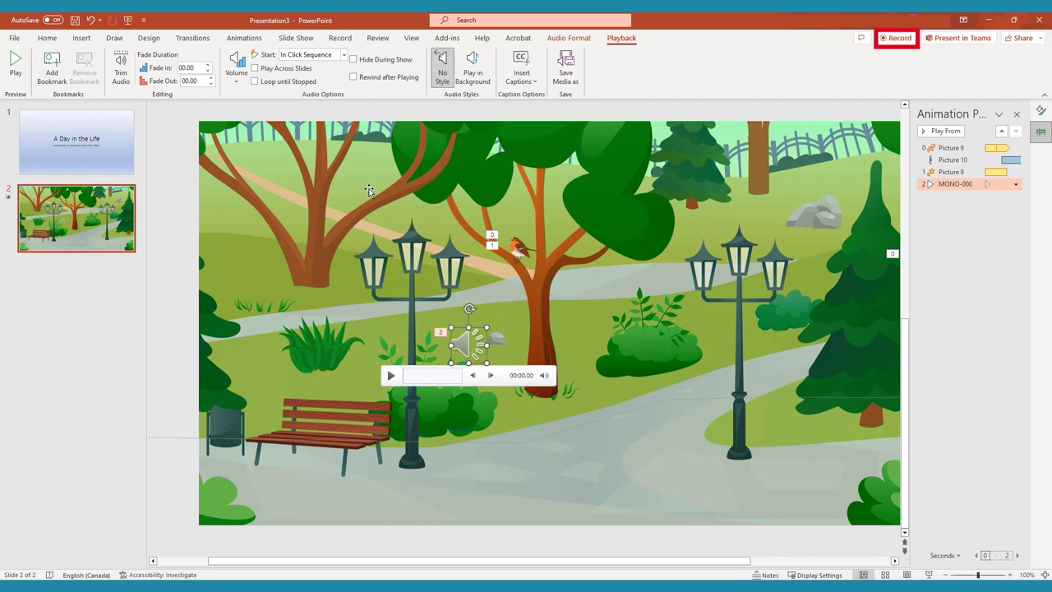
click(894, 38)
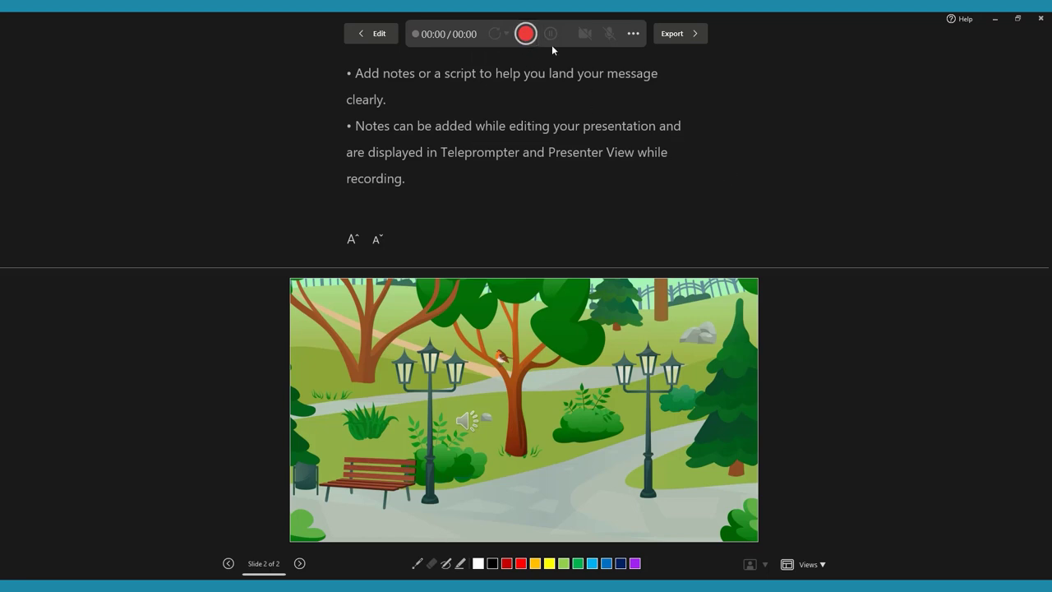
- Record a short take of slide 2, then stop the recording
click(527, 37)
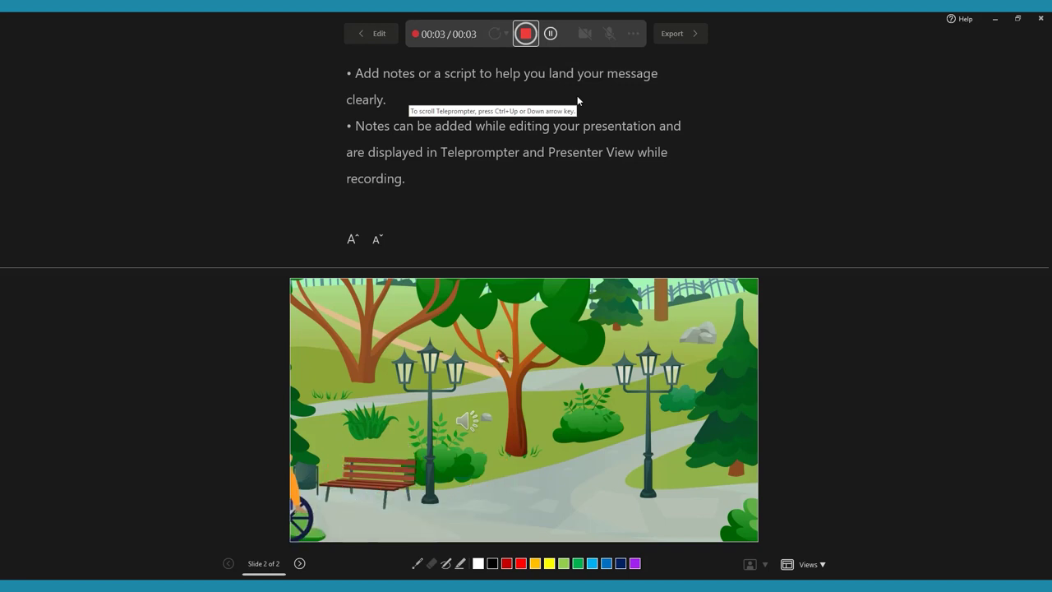
click(526, 34)
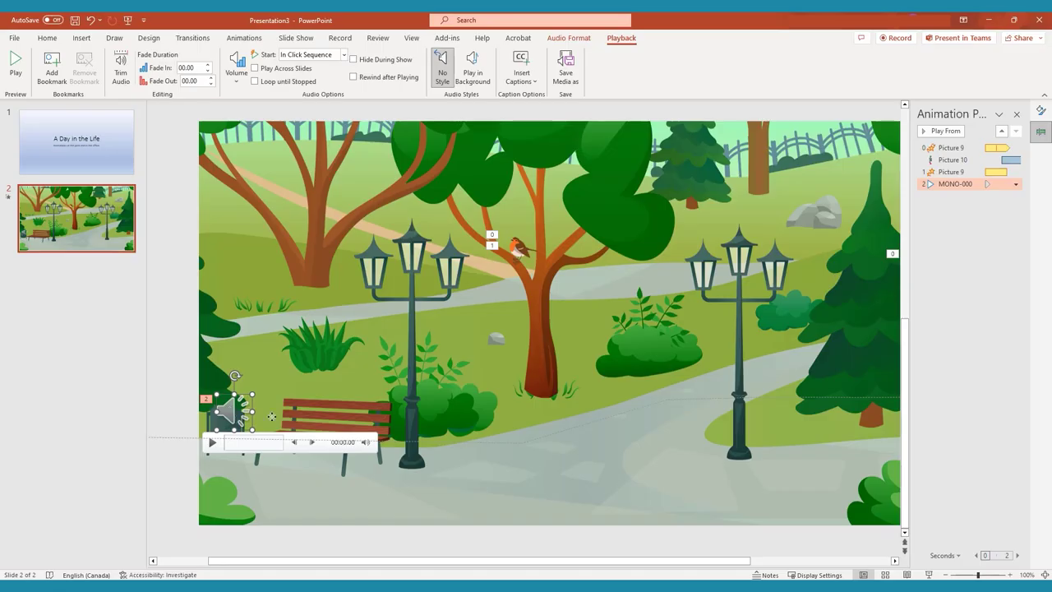
- Place the audio icon on the tree trunk, play the slide show from the beginning, then open File
drag(228, 412, 451, 329)
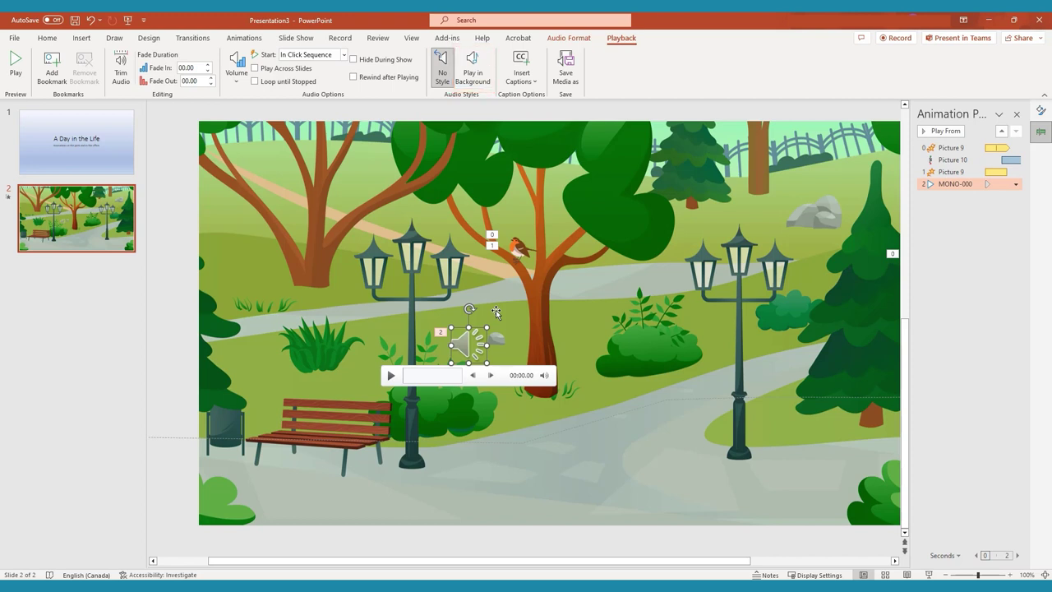
drag(469, 344, 540, 336)
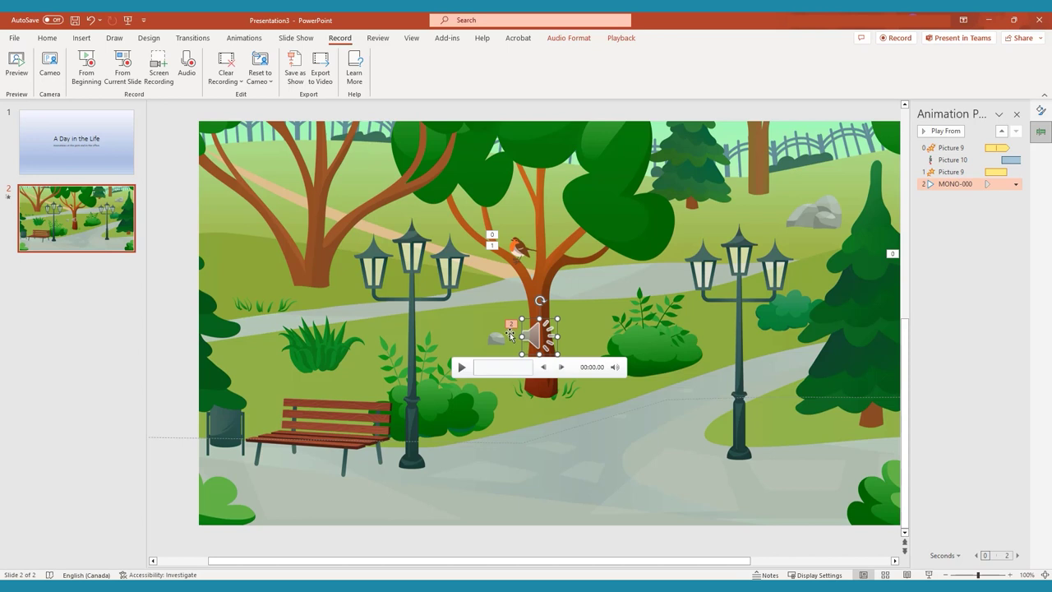
click(297, 38)
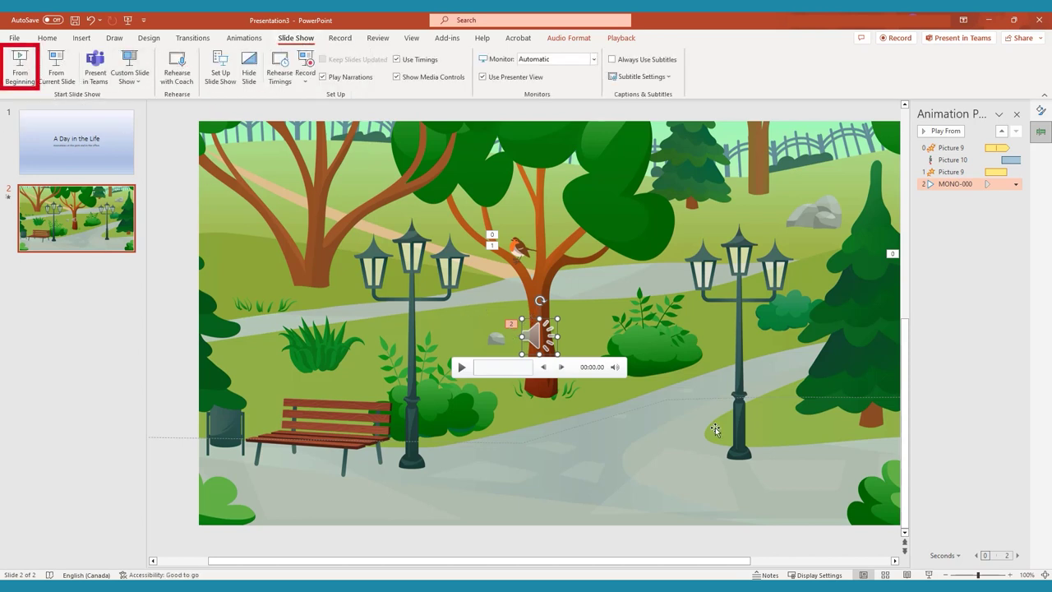
click(929, 575)
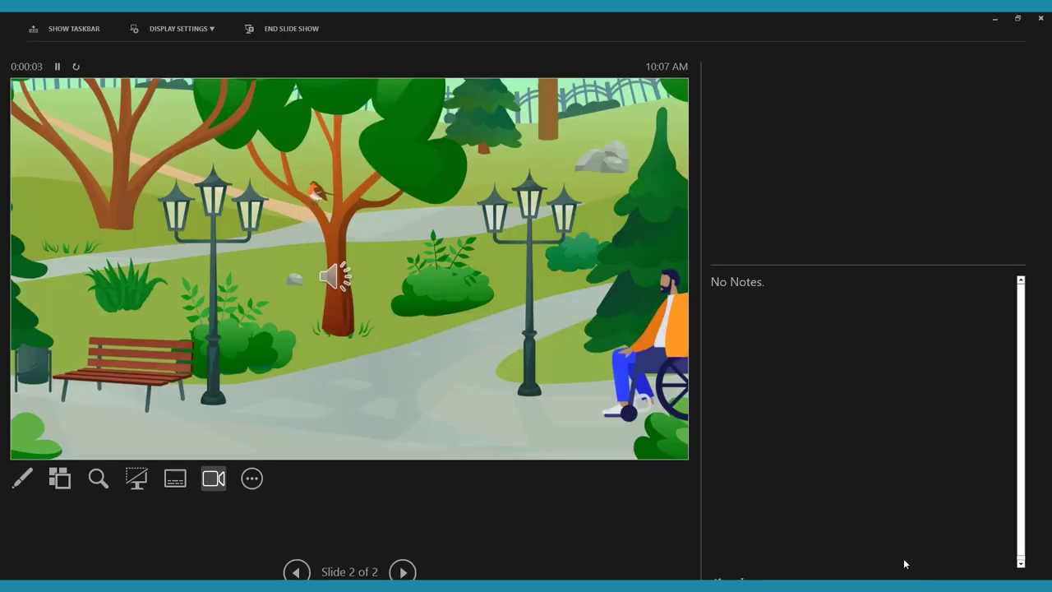
key(Escape)
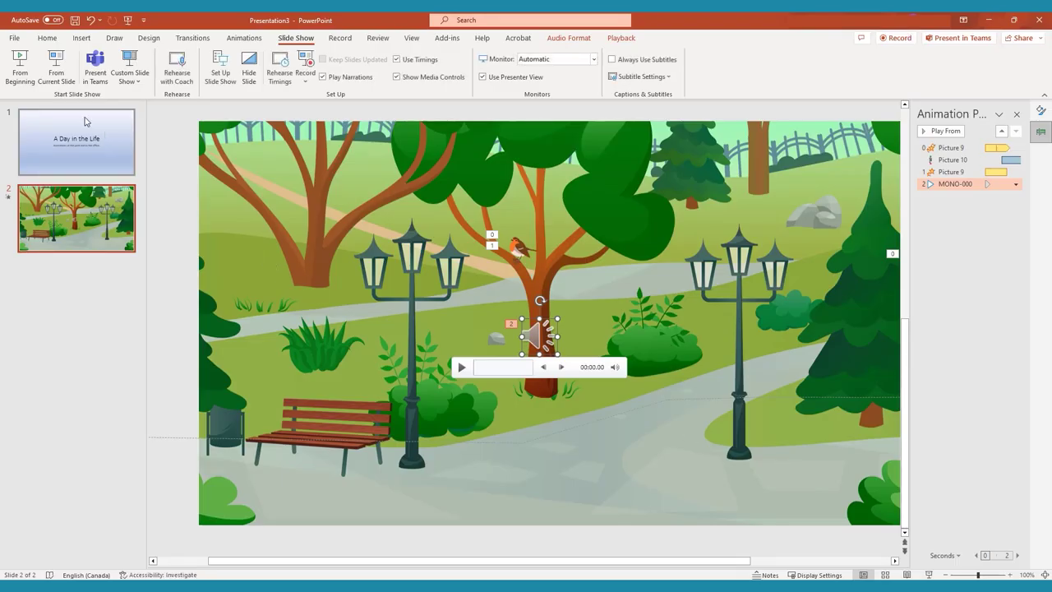
click(14, 38)
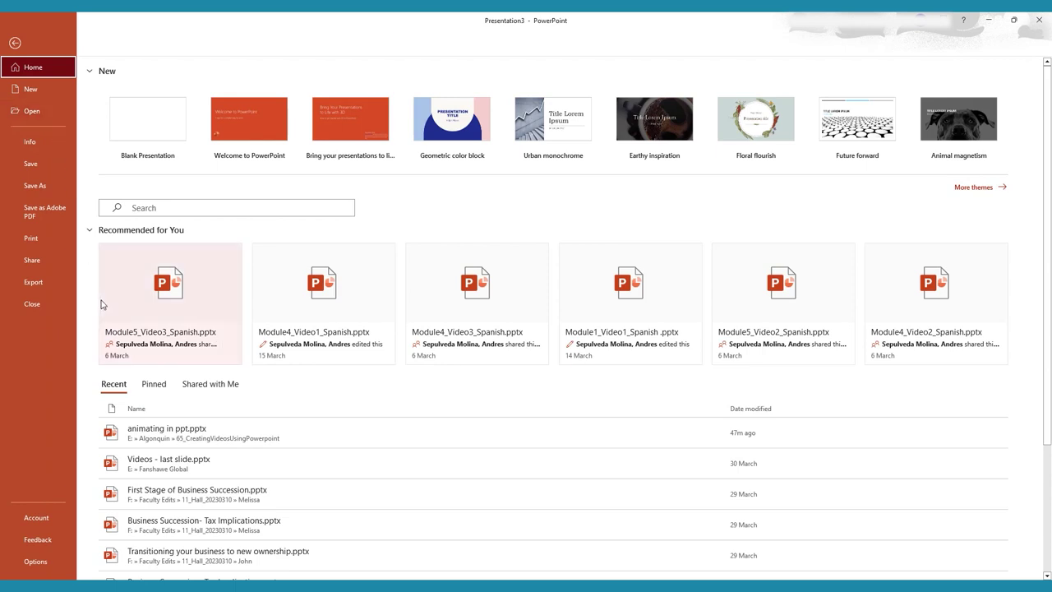
- Export the presentation as a Full HD video using recorded timings and narrations
click(50, 282)
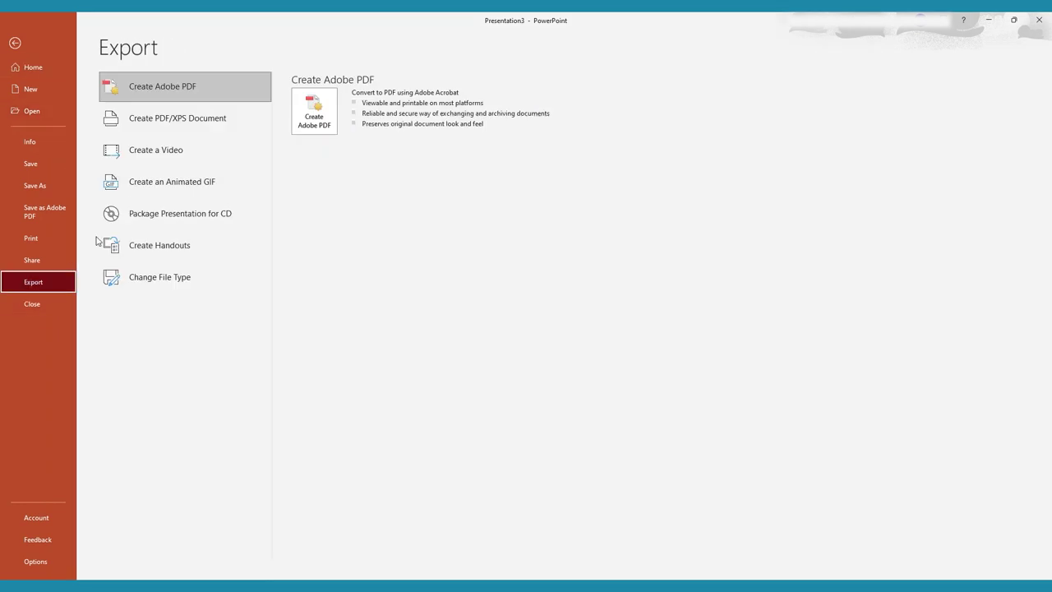
click(177, 161)
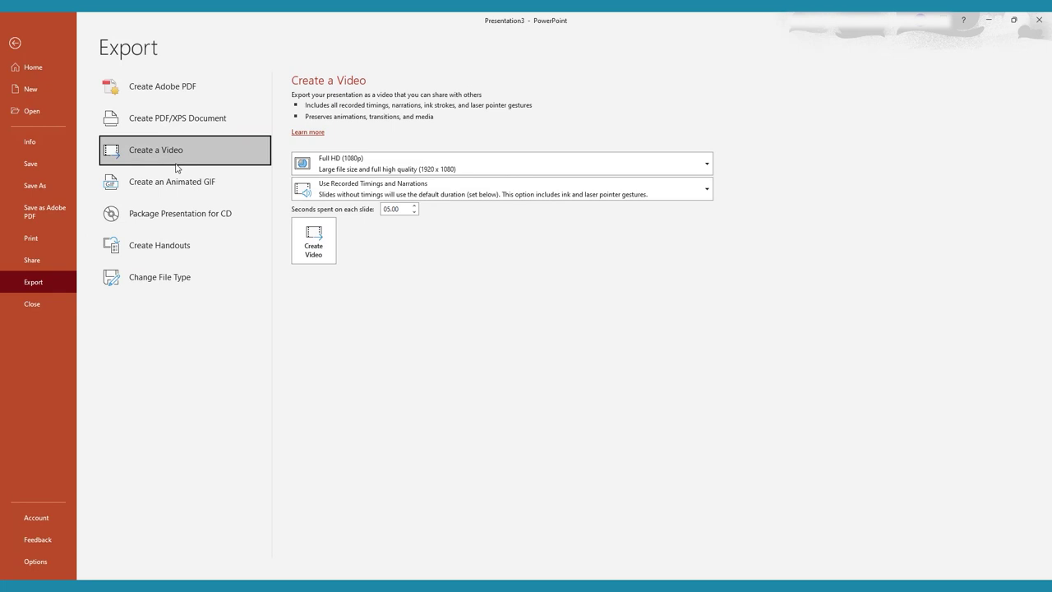
click(436, 164)
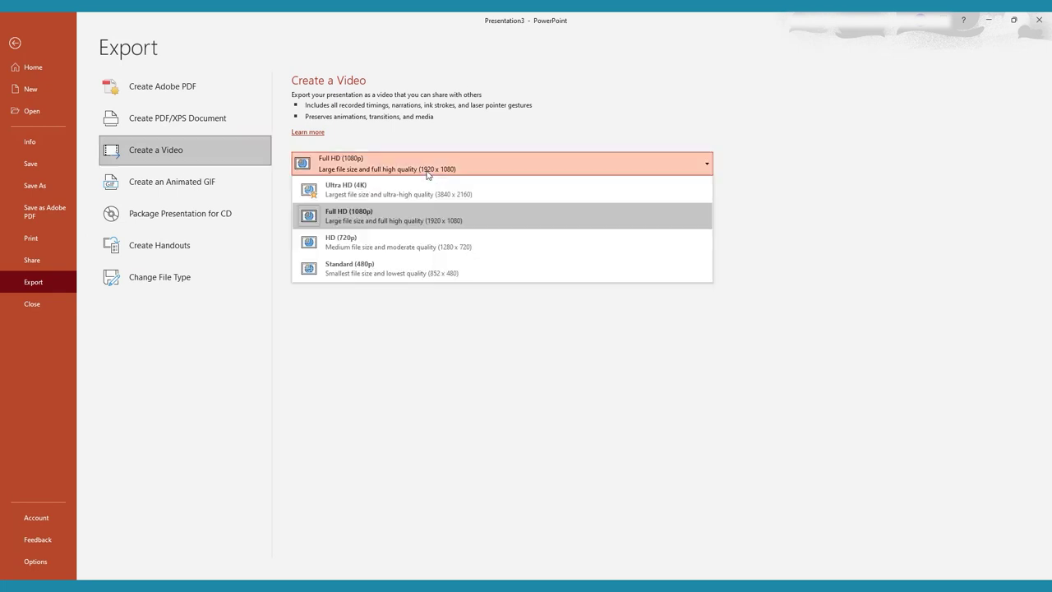
click(436, 208)
click(436, 189)
click(403, 238)
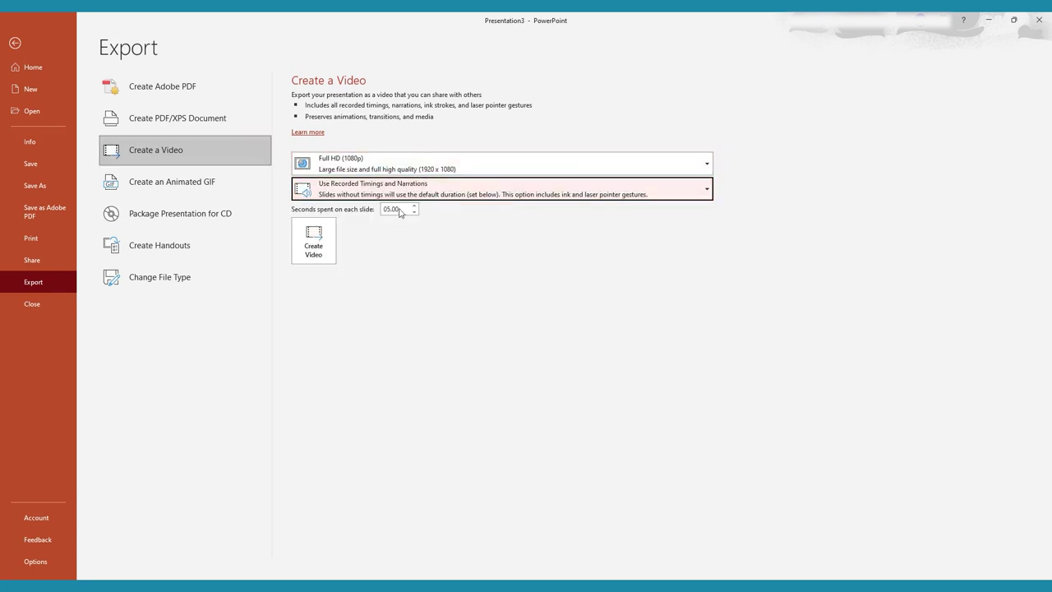
click(324, 253)
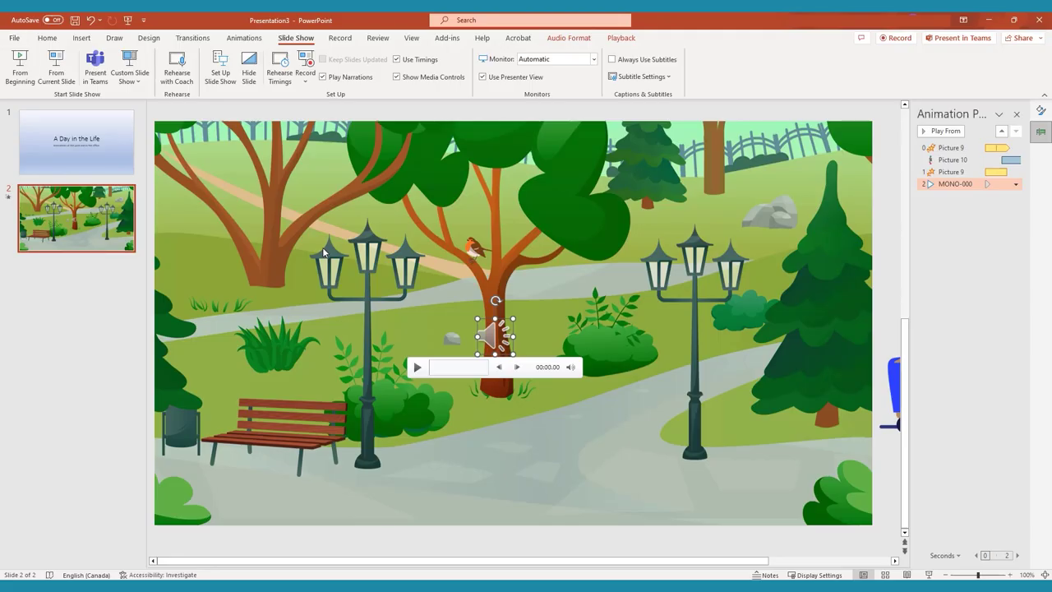